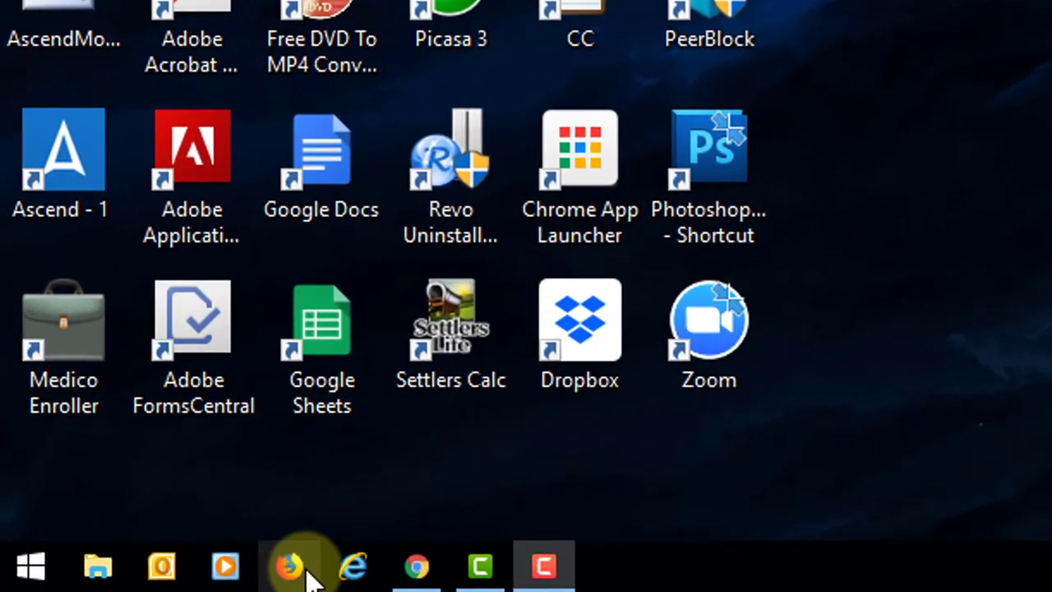
# Step: Switch to Google Chrome and go to the website retiree.aon.com
pyautogui.moveTo(417, 572)
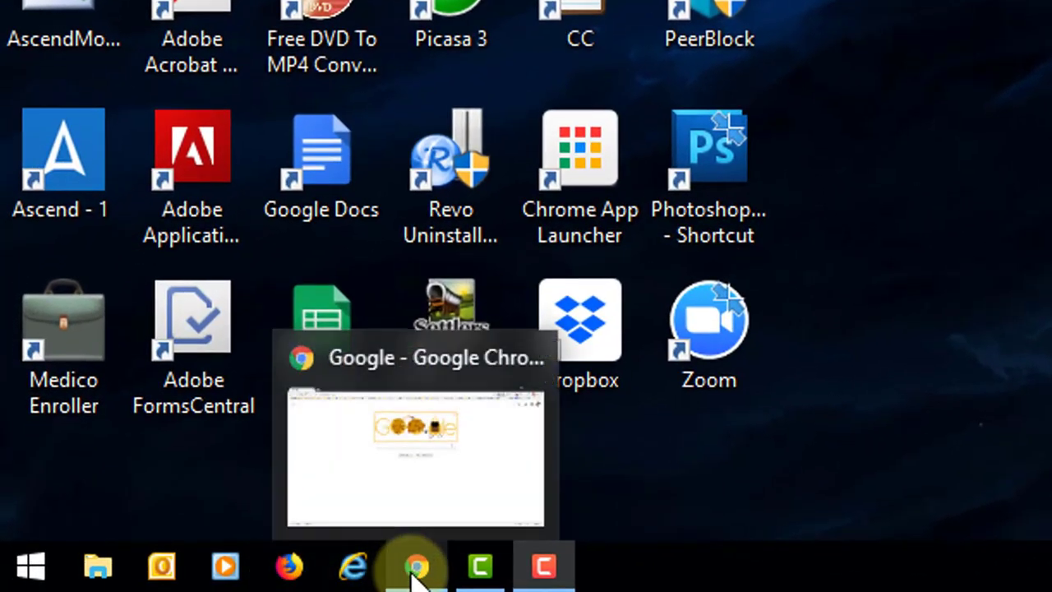
pyautogui.click(418, 568)
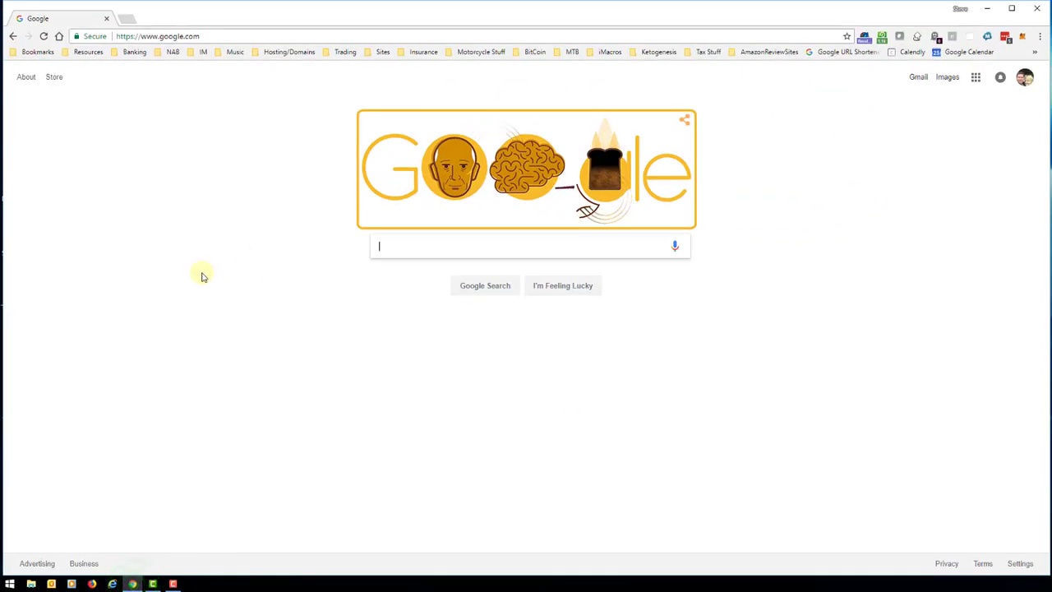
pyautogui.click(175, 37)
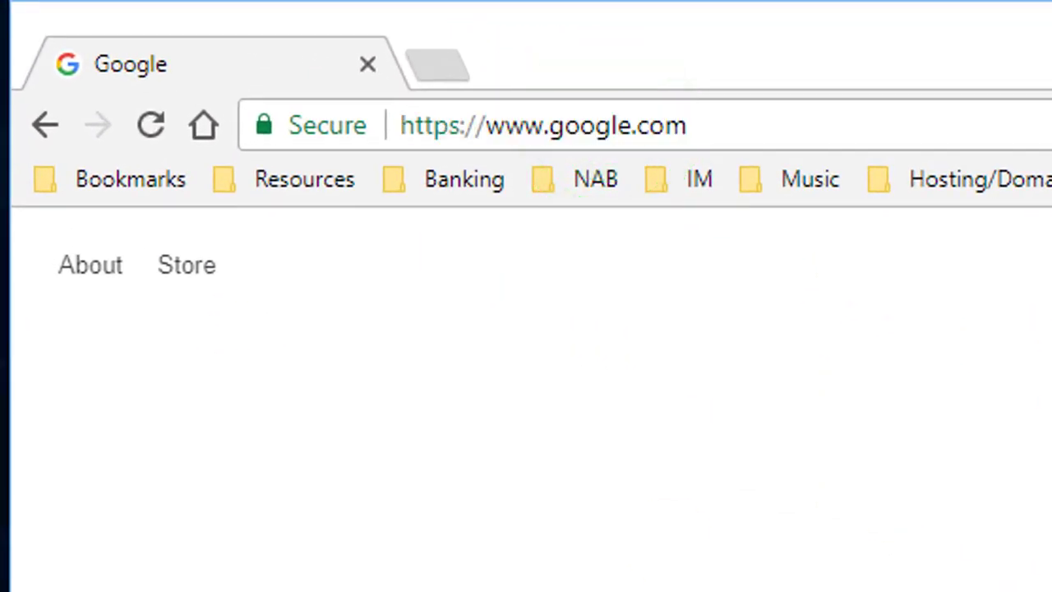
pyautogui.click(579, 128)
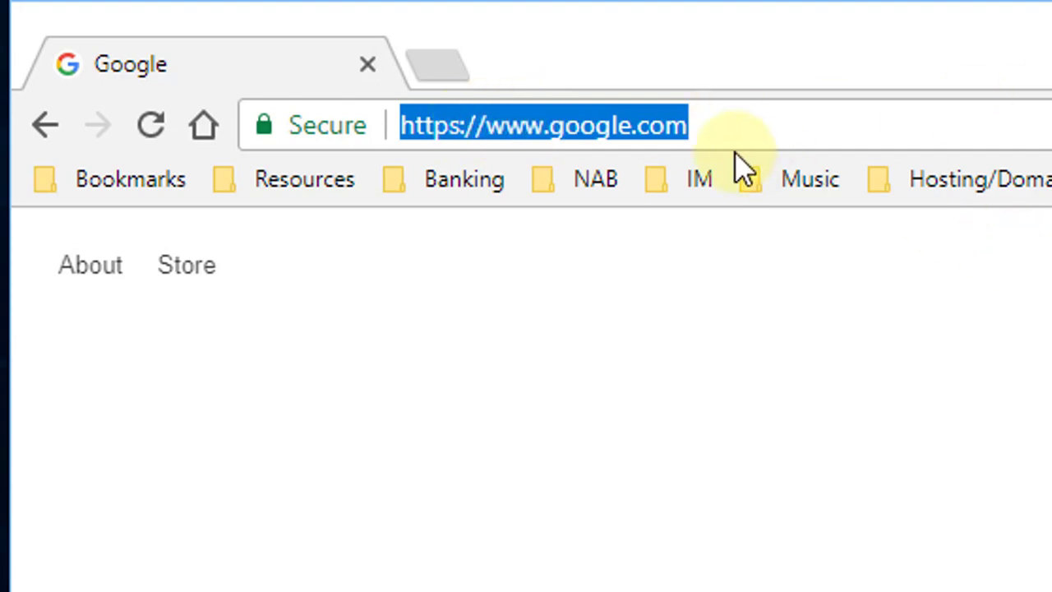
pyautogui.doubleClick(704, 124)
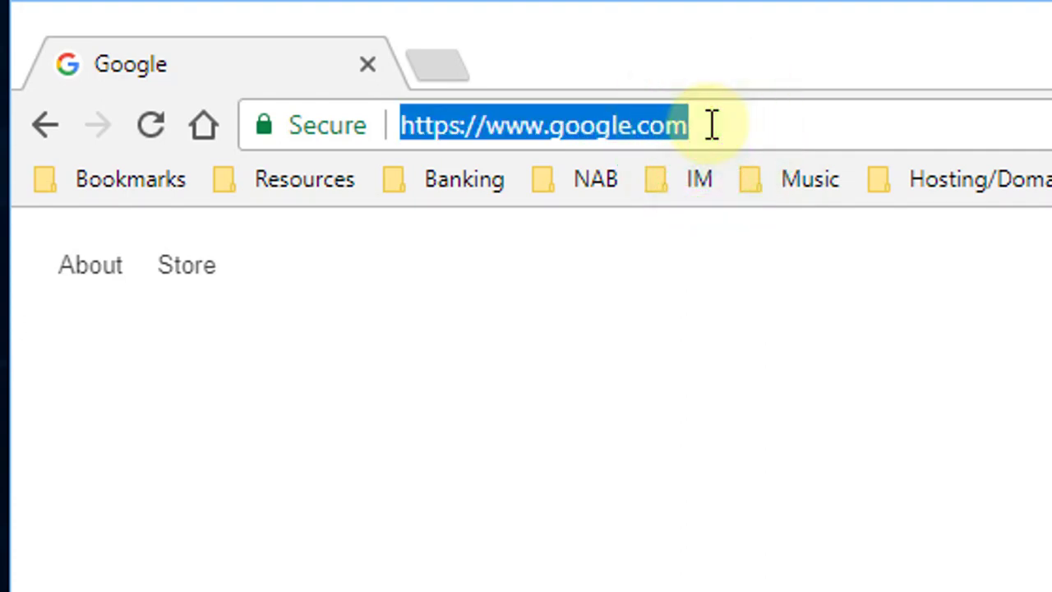
pyautogui.write('retiree.aon')
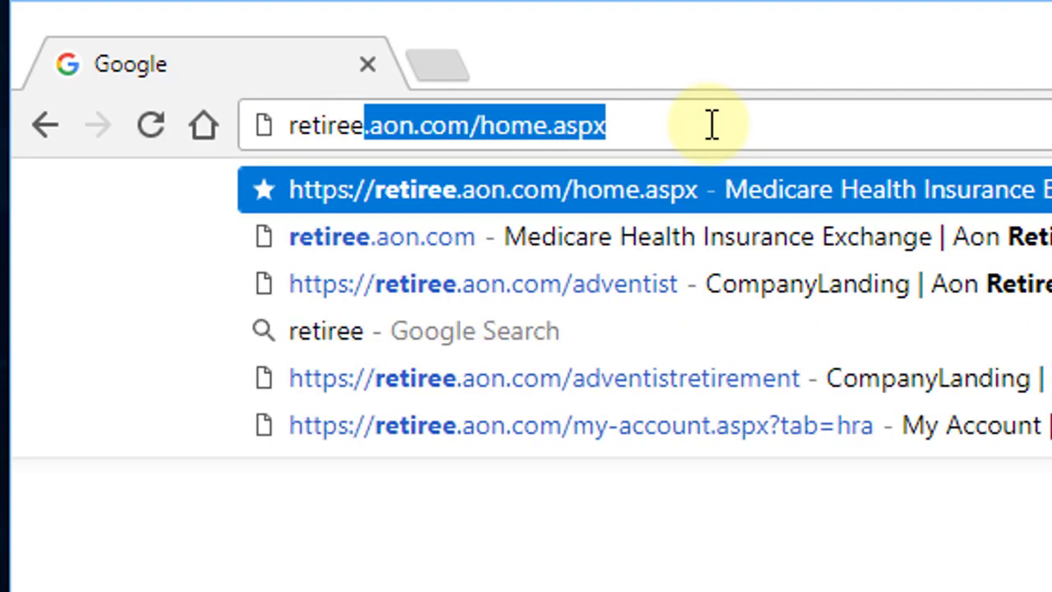
pyautogui.write('.com')
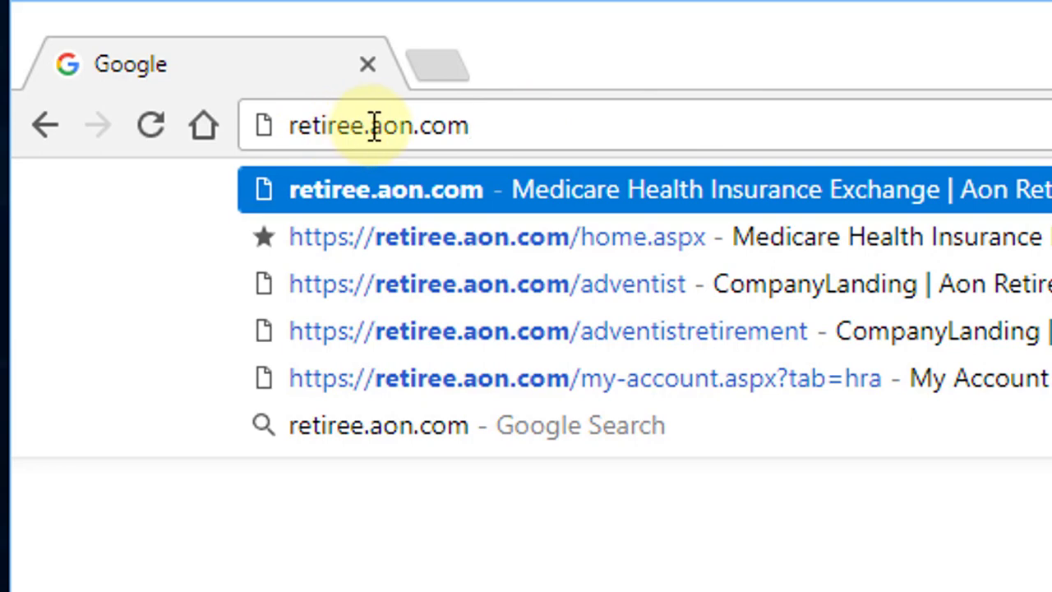
pyautogui.press('Return')
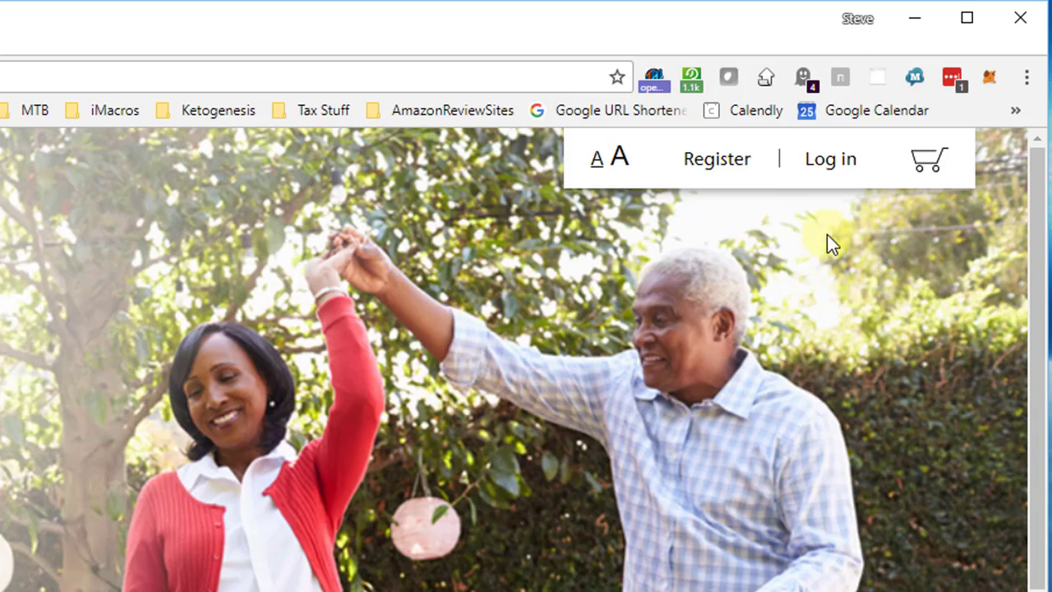
# Step: Open the site's login page and log in to the account with the prefilled username and password
pyautogui.click(836, 175)
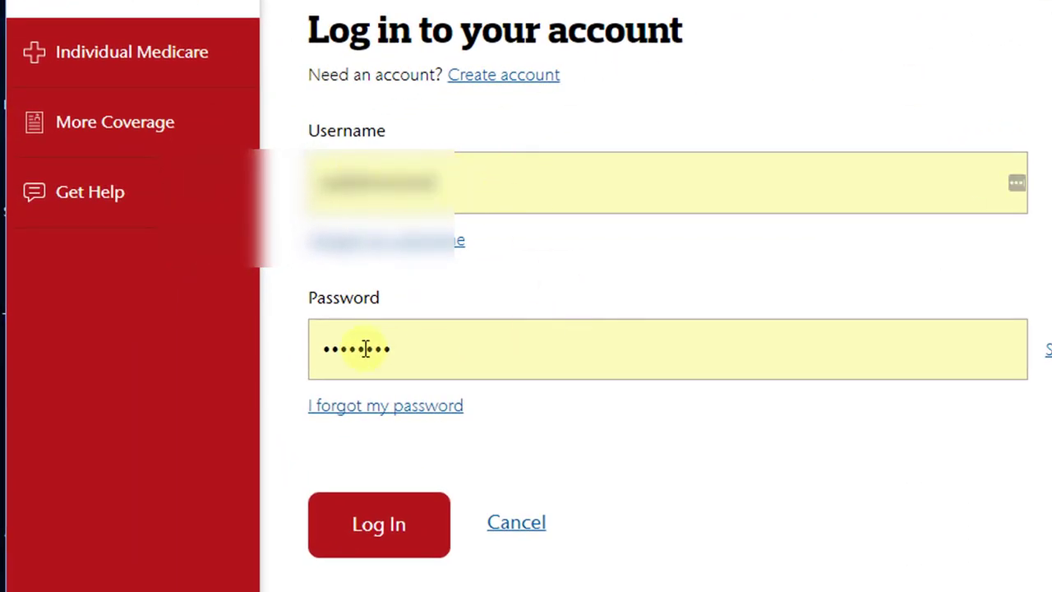
pyautogui.click(403, 535)
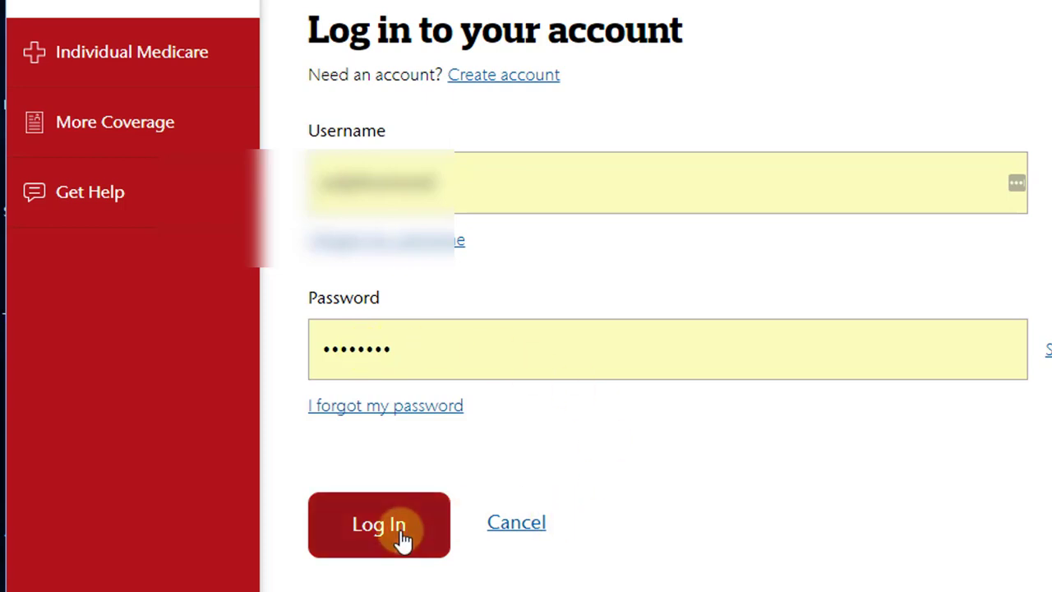
pyautogui.click(403, 539)
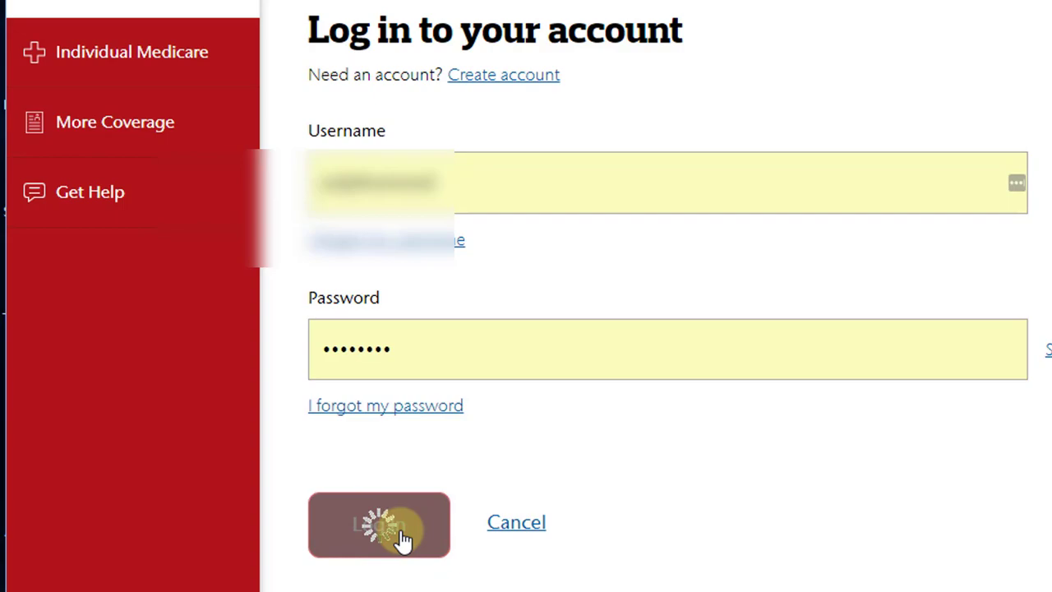
pyautogui.click(403, 538)
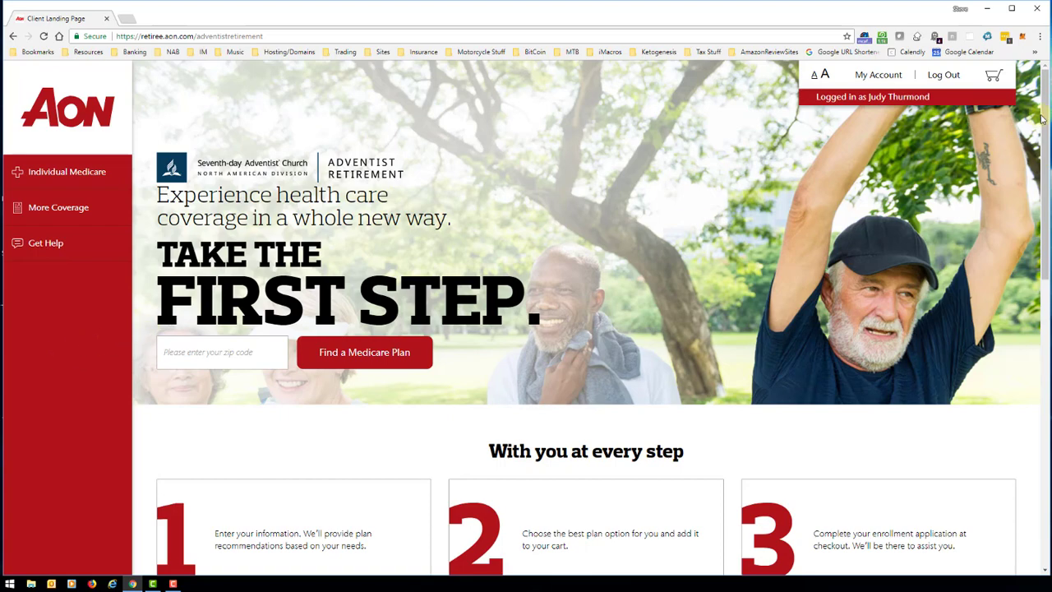
# Step: Open the Health Reimbursement Account (HRA) page of the logged-in member's account
pyautogui.moveTo(1042, 120); pyautogui.dragTo(1047, 92)
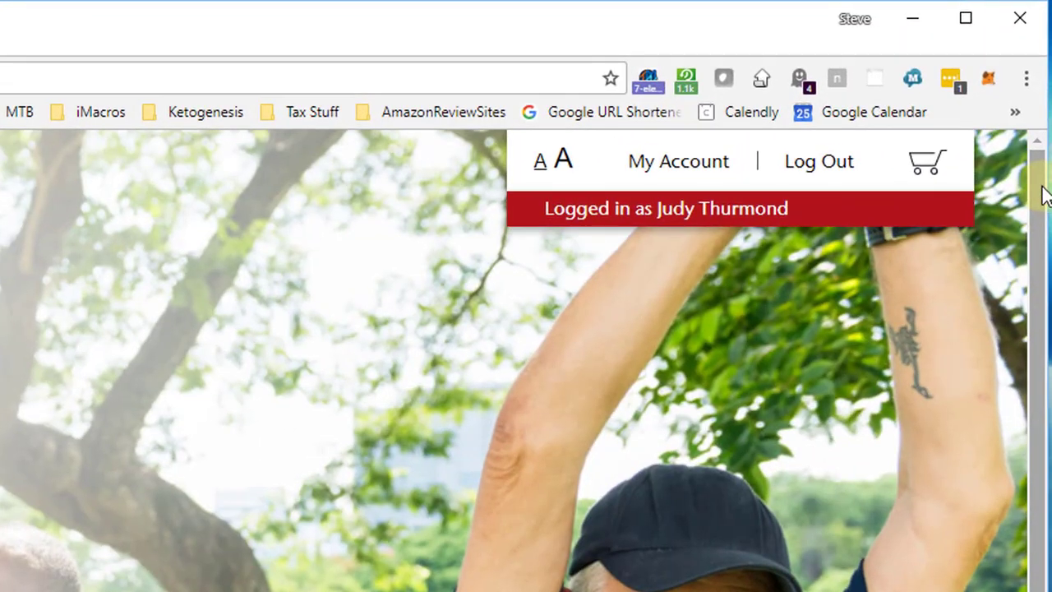
pyautogui.moveTo(1044, 194); pyautogui.dragTo(1042, 195)
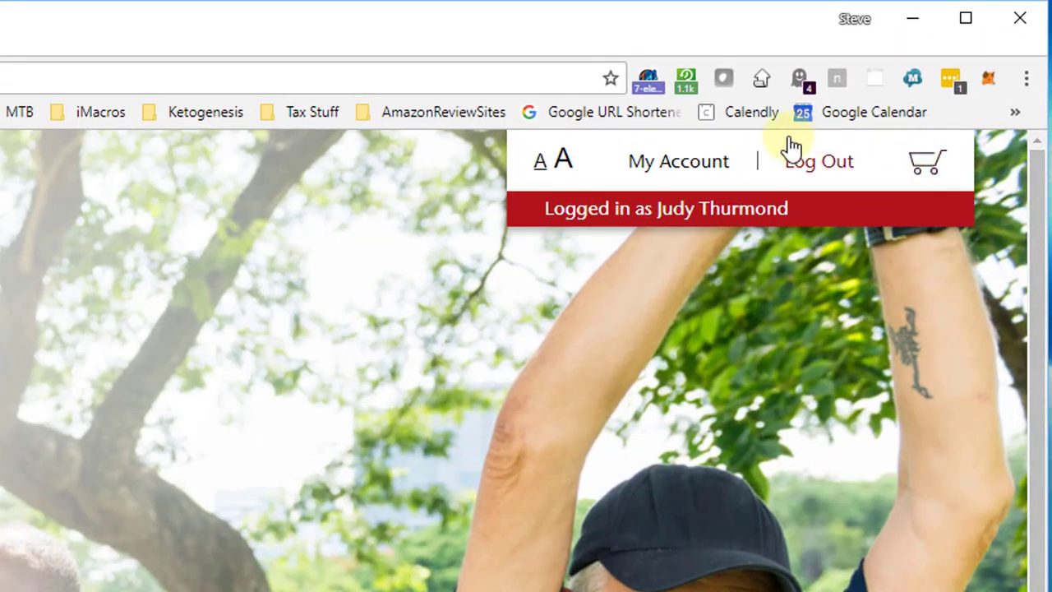
pyautogui.click(661, 168)
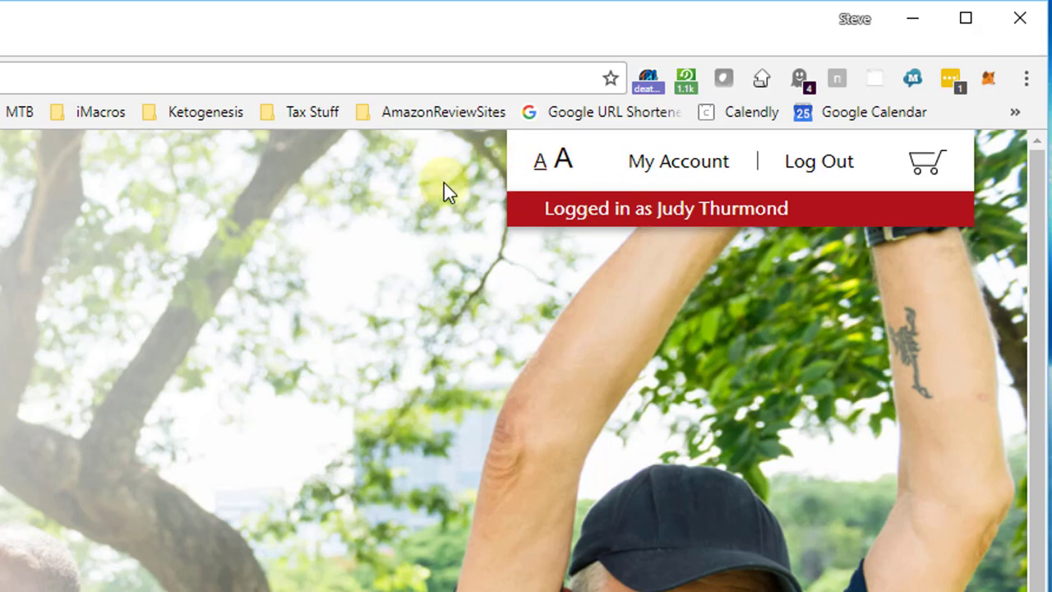
pyautogui.click(680, 164)
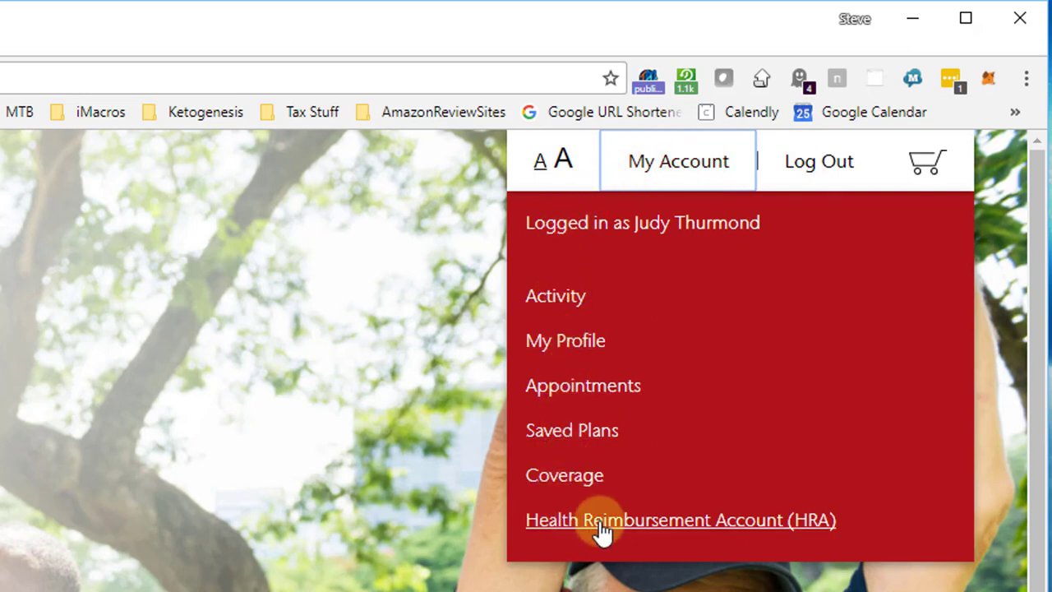
pyautogui.click(674, 526)
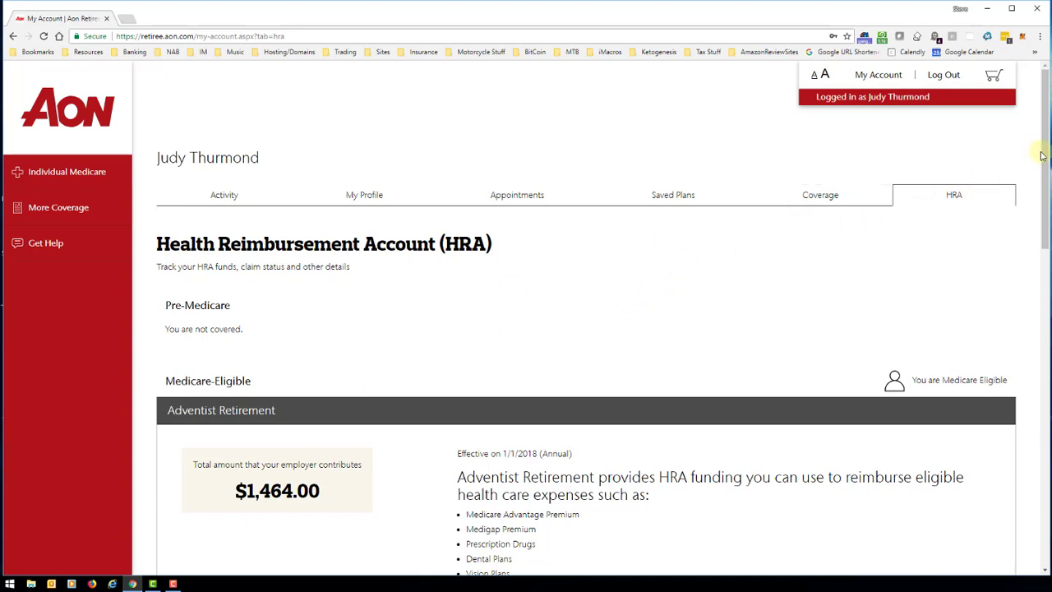
# Step: Examine the employer's total contribution and the HRA funding description in the Adventist Retirement section
pyautogui.moveTo(1042, 156); pyautogui.dragTo(1040, 187)
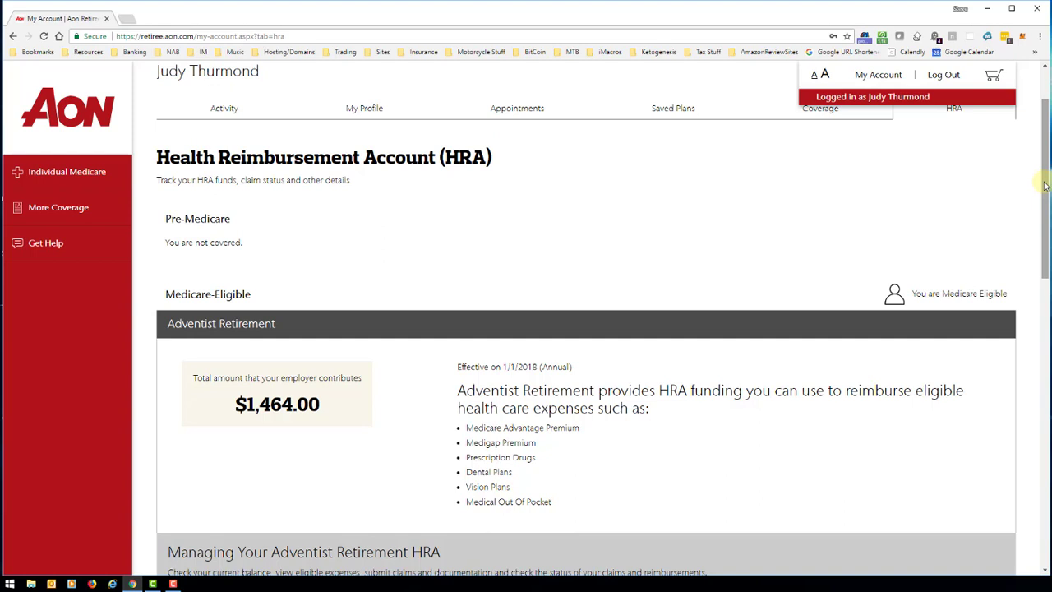
pyautogui.click(1042, 181)
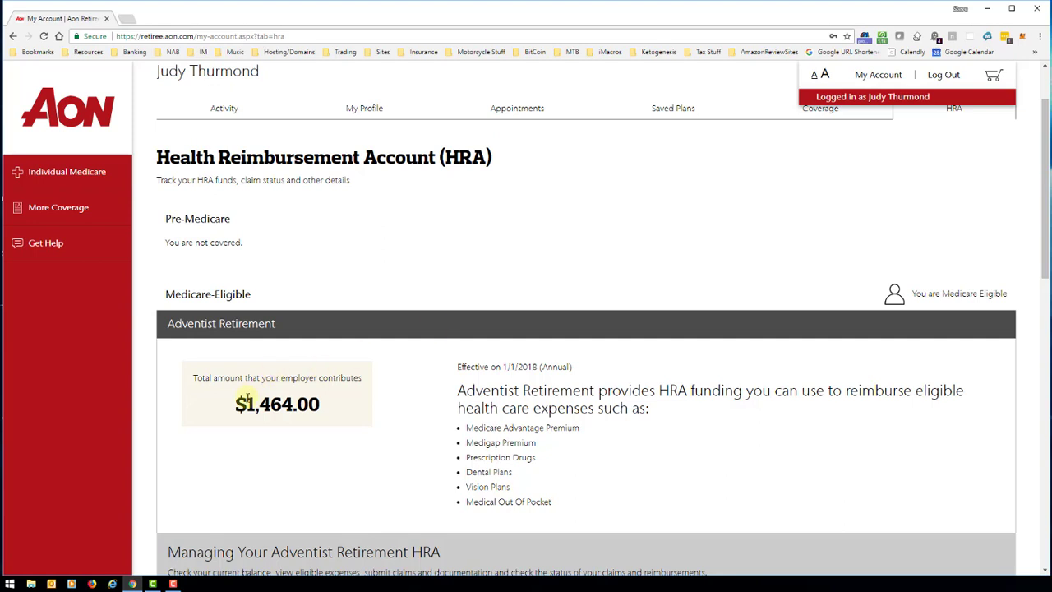
pyautogui.moveTo(239, 404); pyautogui.dragTo(325, 405)
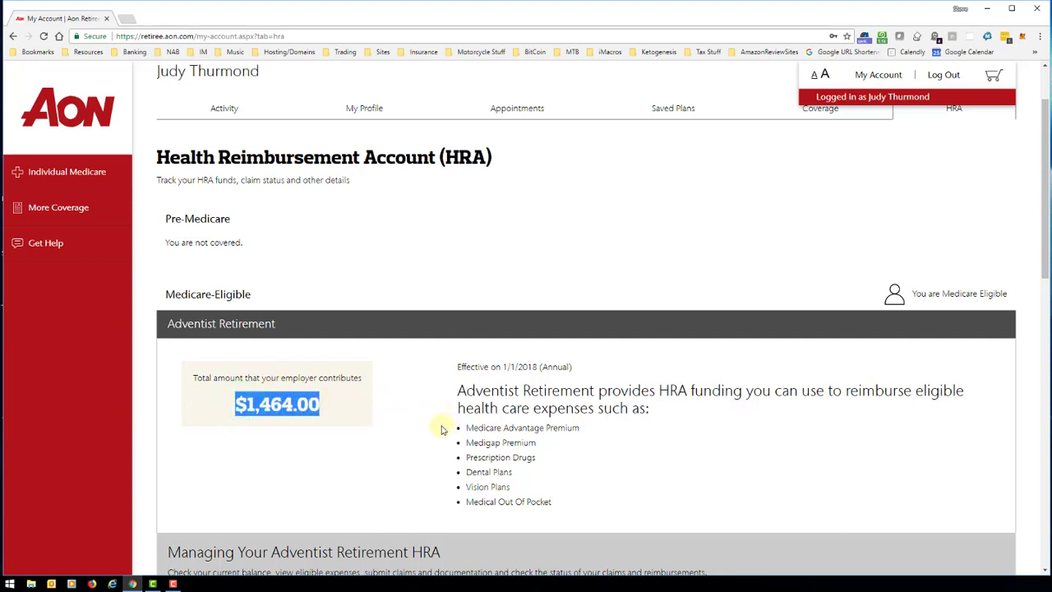
pyautogui.click(238, 404)
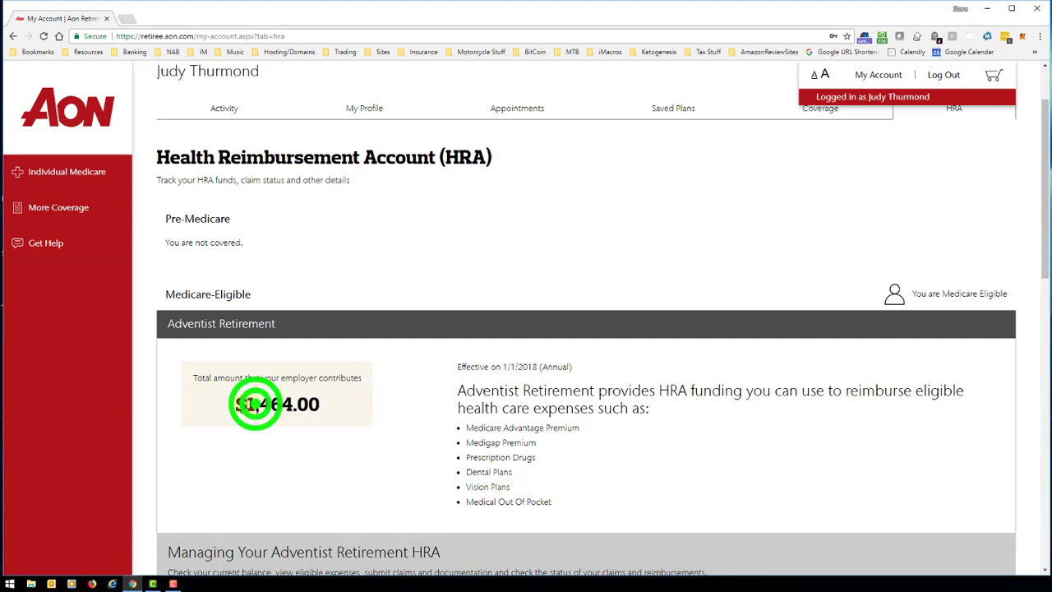
pyautogui.moveTo(236, 403); pyautogui.dragTo(322, 405)
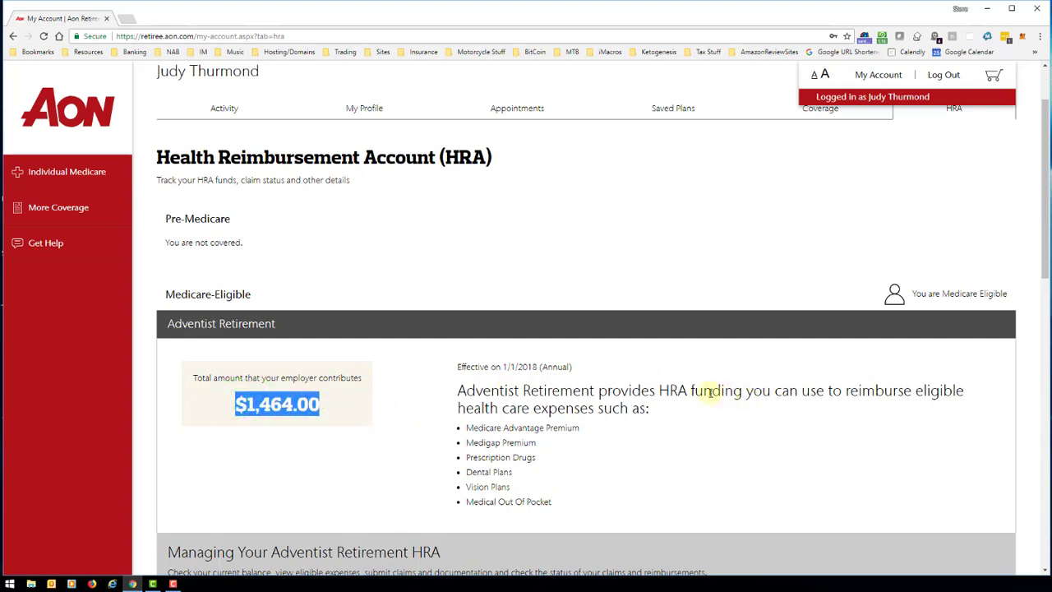
pyautogui.click(661, 390)
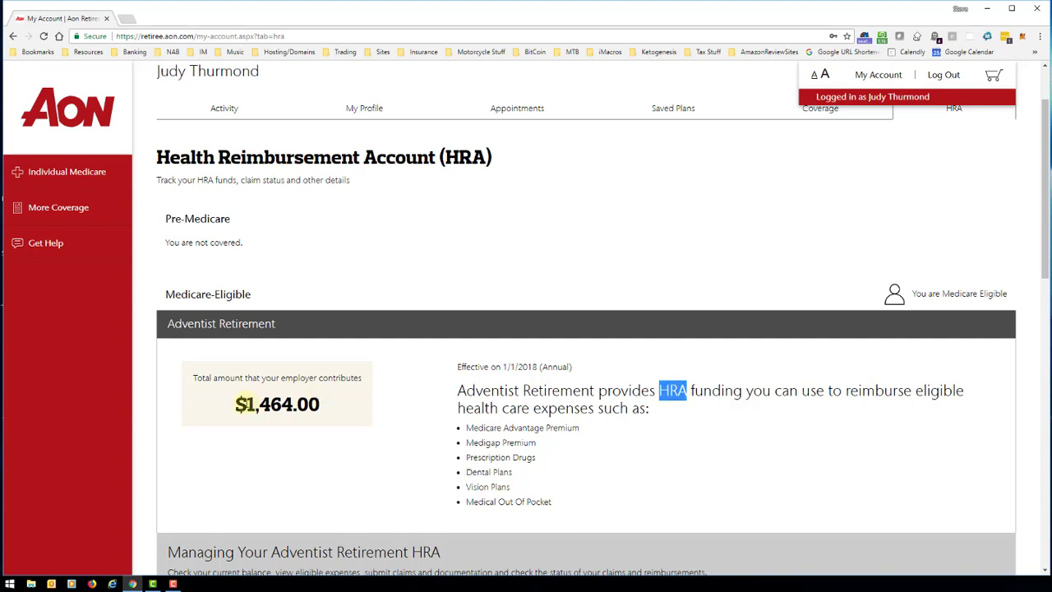
pyautogui.moveTo(236, 404); pyautogui.dragTo(343, 404)
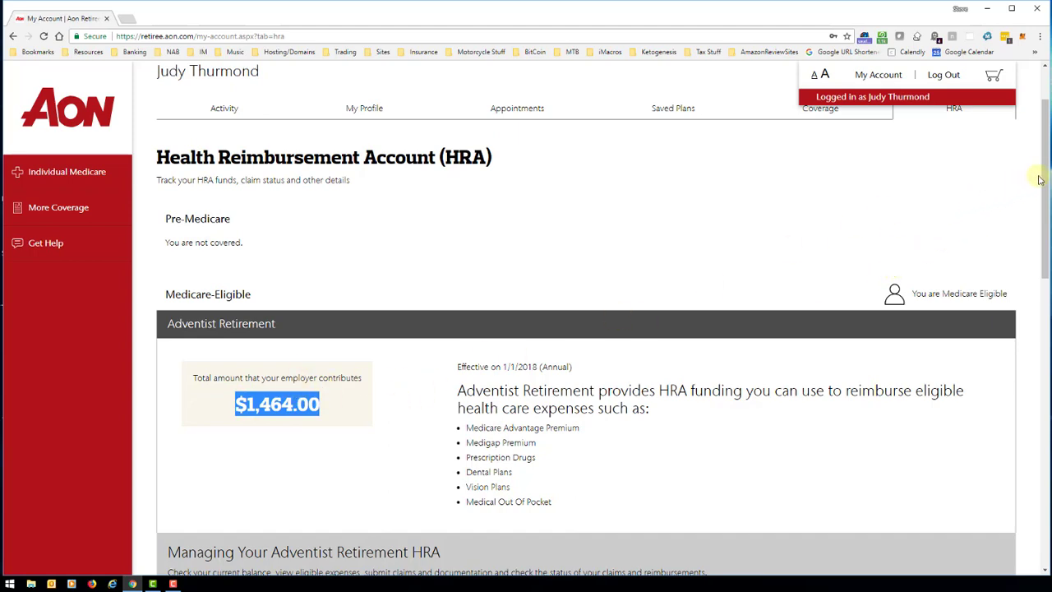
# Step: Open the management site for the Adventist Retirement HRA
pyautogui.moveTo(1042, 169); pyautogui.dragTo(1040, 222)
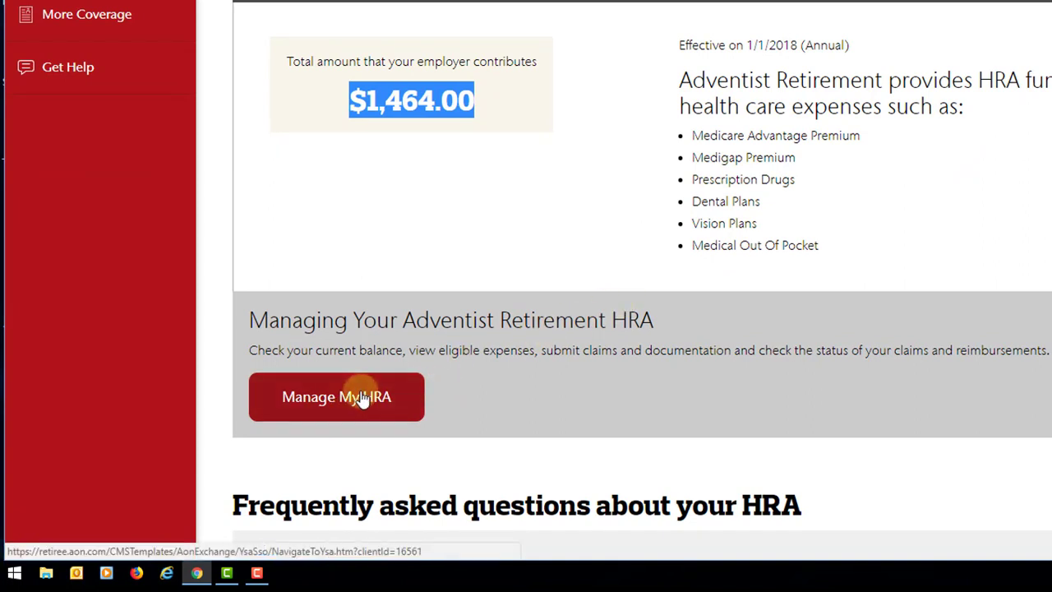
pyautogui.click(355, 398)
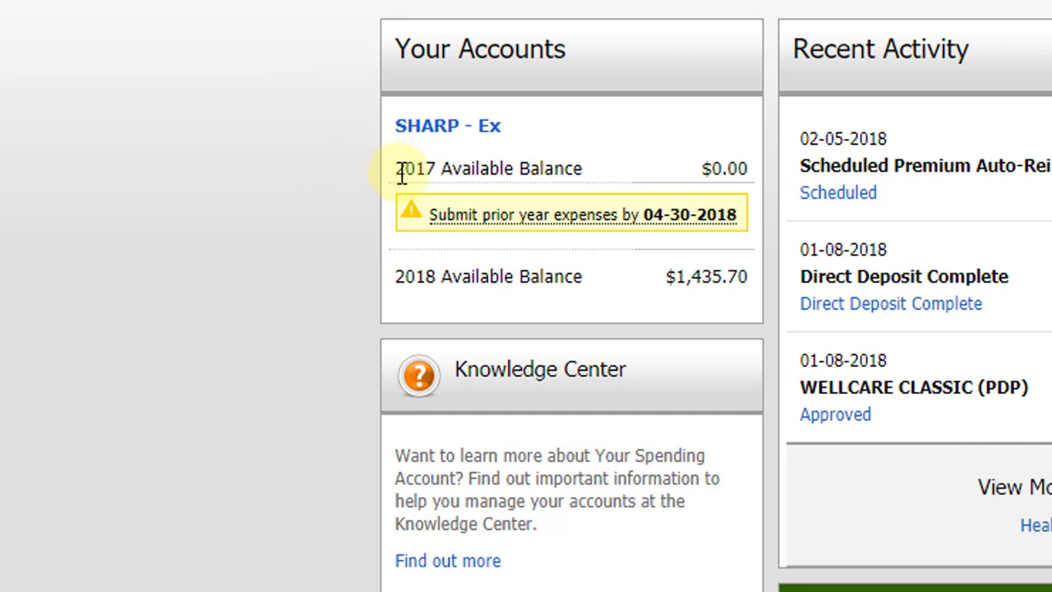
# Step: Check the 2017 and 2018 available balances of the SHARP - Ex account under Your Accounts
pyautogui.moveTo(400, 171); pyautogui.dragTo(747, 168)
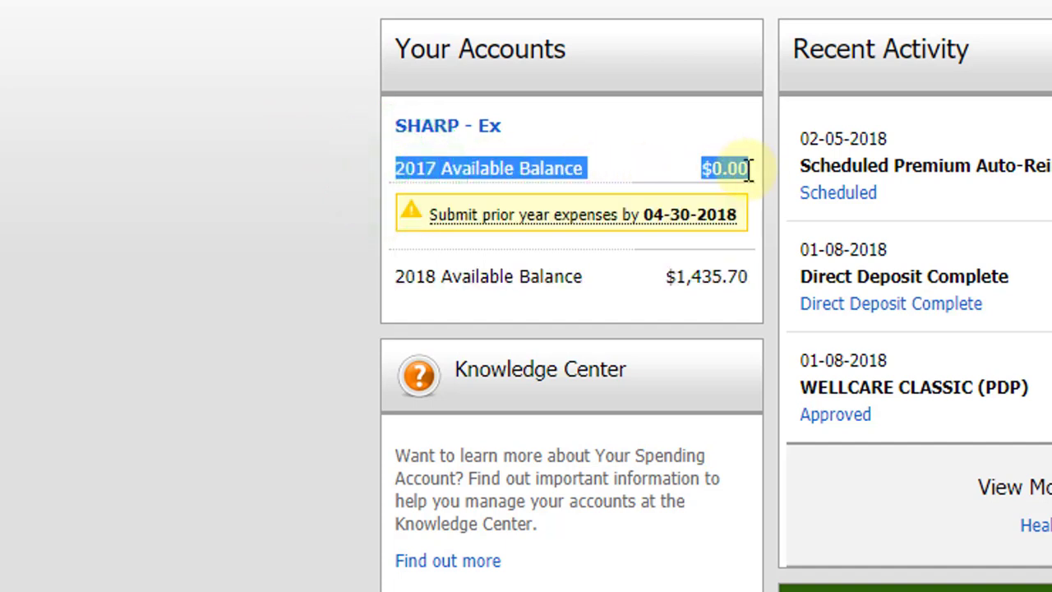
pyautogui.click(638, 141)
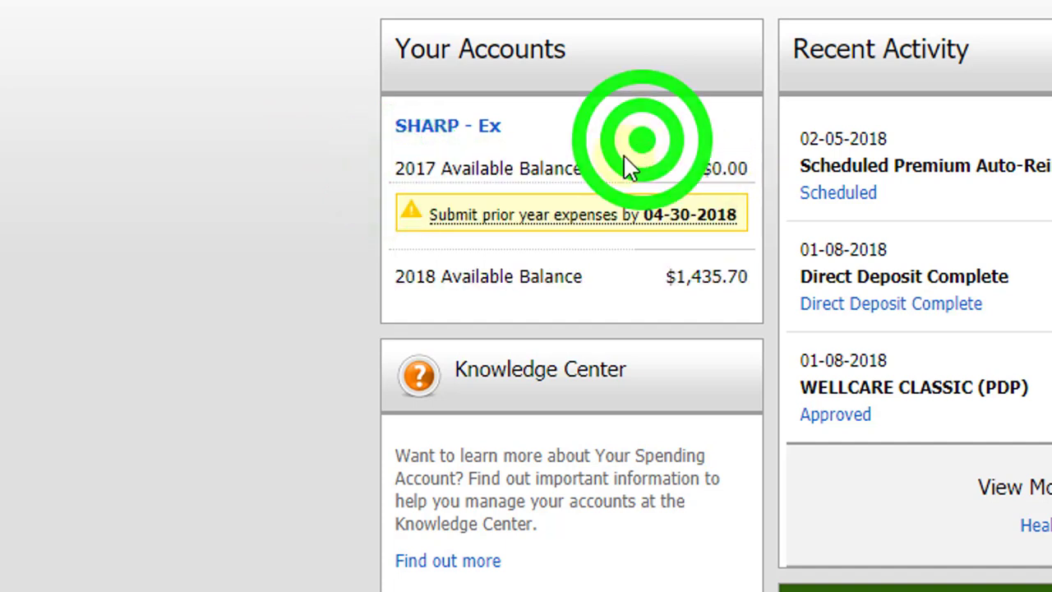
pyautogui.moveTo(566, 243)
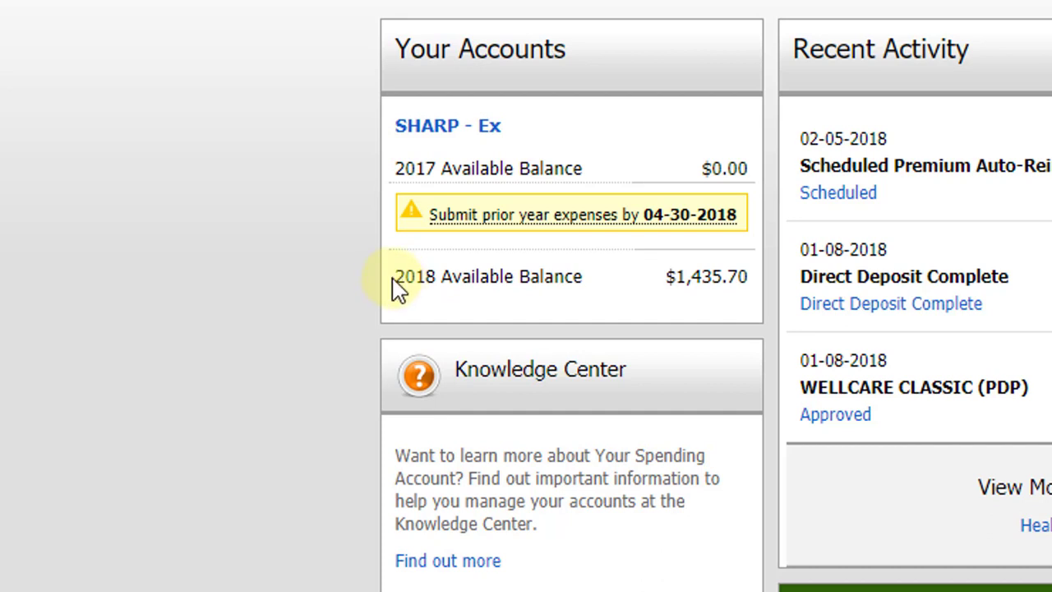
pyautogui.moveTo(398, 279); pyautogui.dragTo(748, 277)
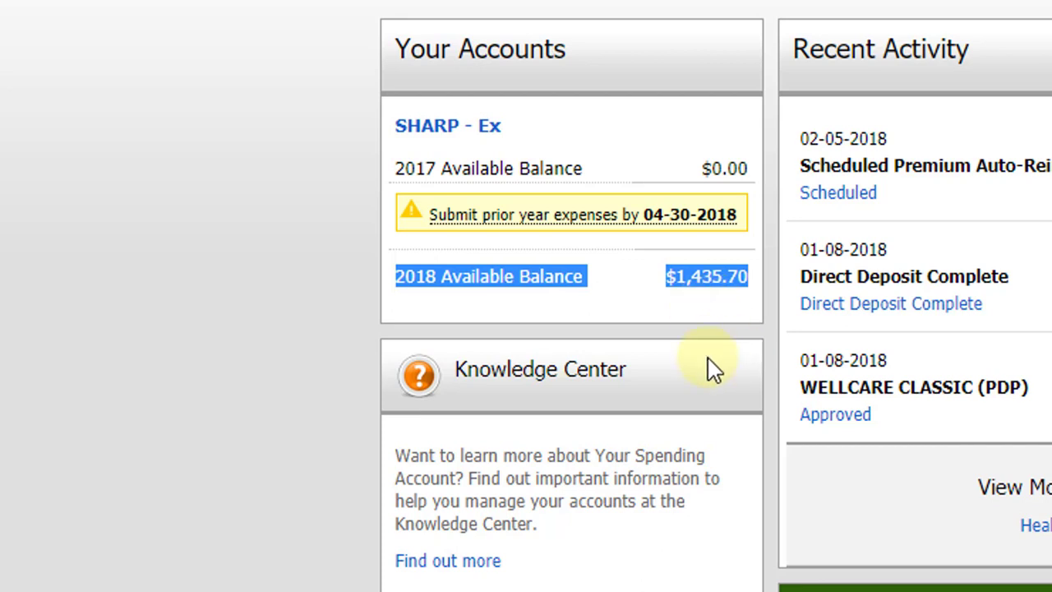
pyautogui.click(670, 284)
pyautogui.moveTo(666, 278); pyautogui.dragTo(750, 279)
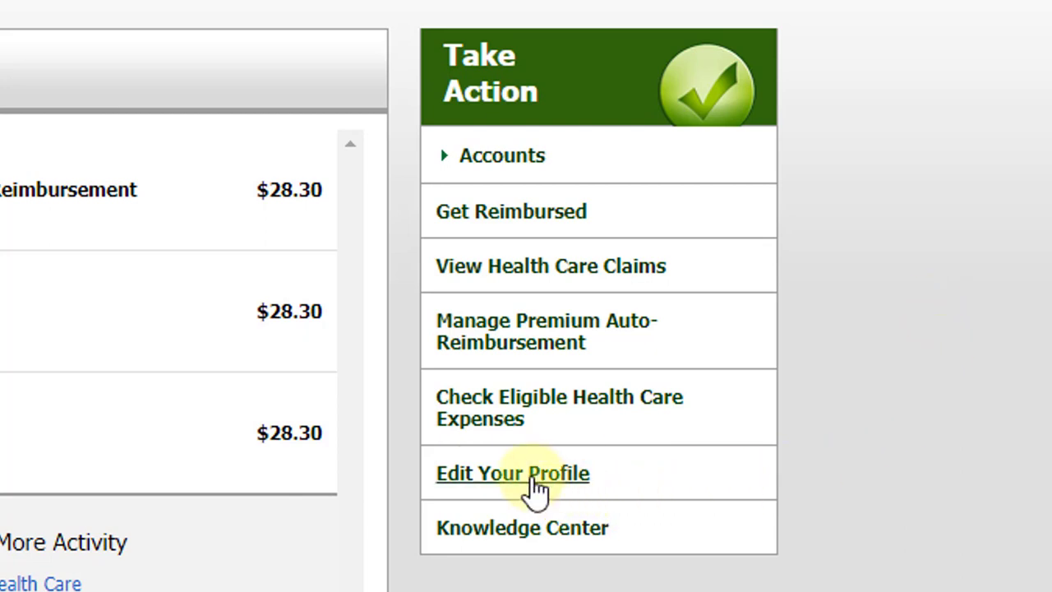
# Step: Open the spending account profile for editing and review its direct deposit information, including the routing number
pyautogui.click(532, 485)
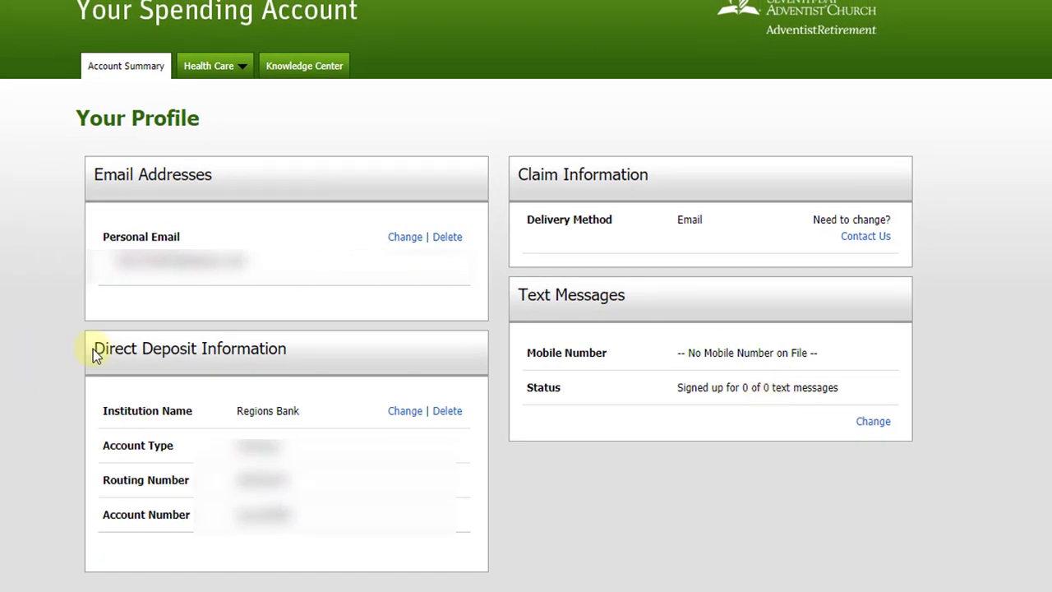
pyautogui.moveTo(91, 355); pyautogui.dragTo(289, 355)
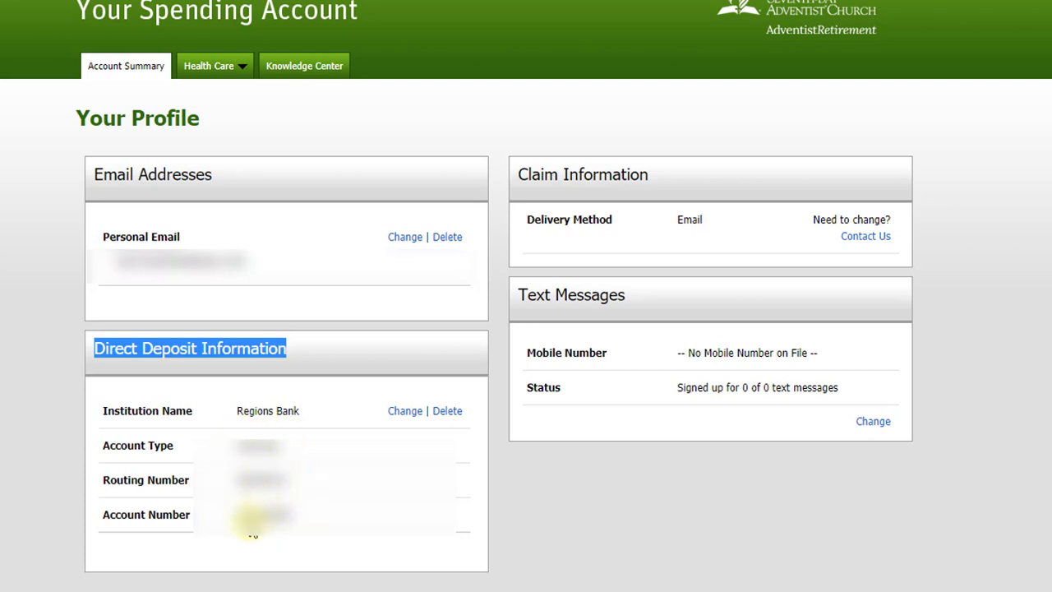
pyautogui.click(246, 478)
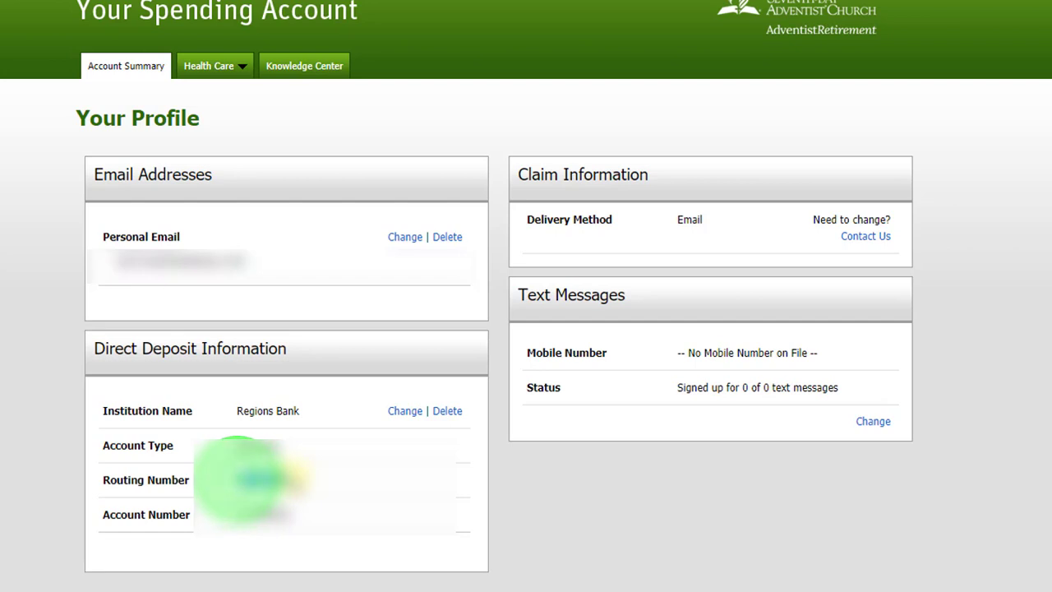
pyautogui.click(292, 478)
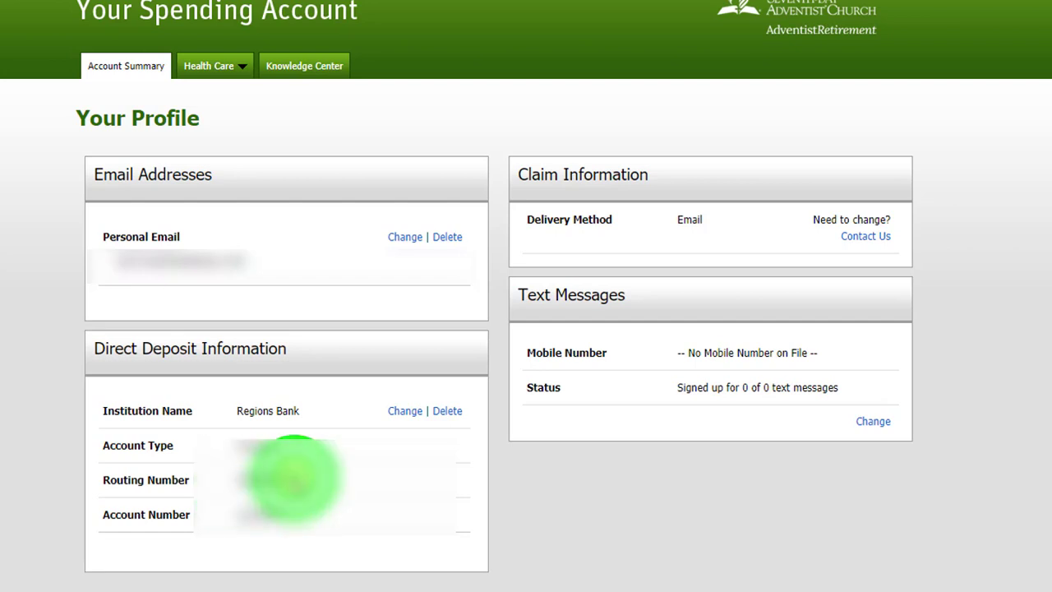
# Step: Review the account number in the direct deposit information, return to the account summary, and reopen the profile
pyautogui.click(294, 510)
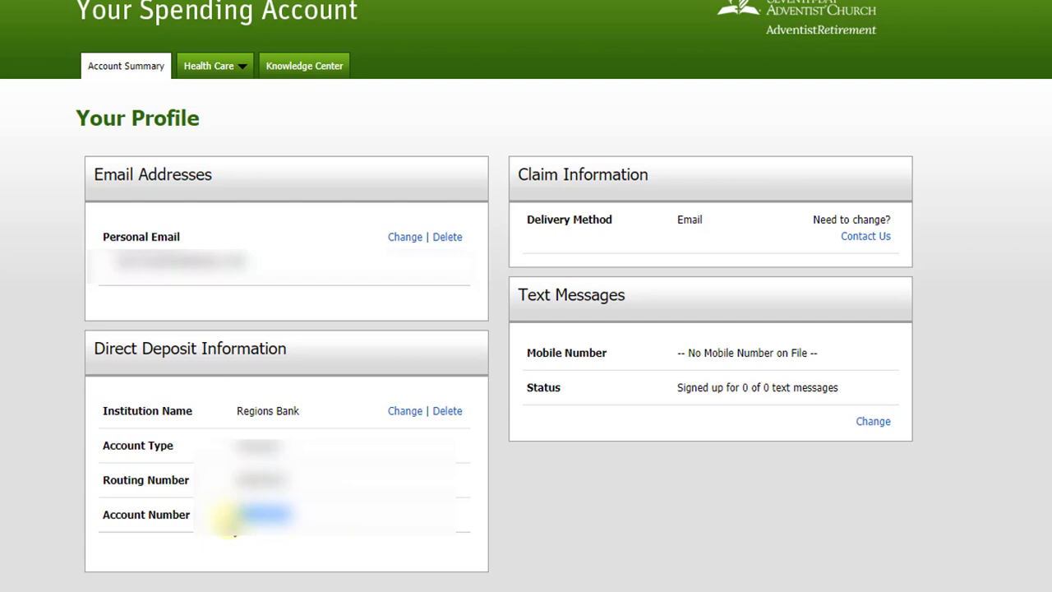
pyautogui.click(237, 515)
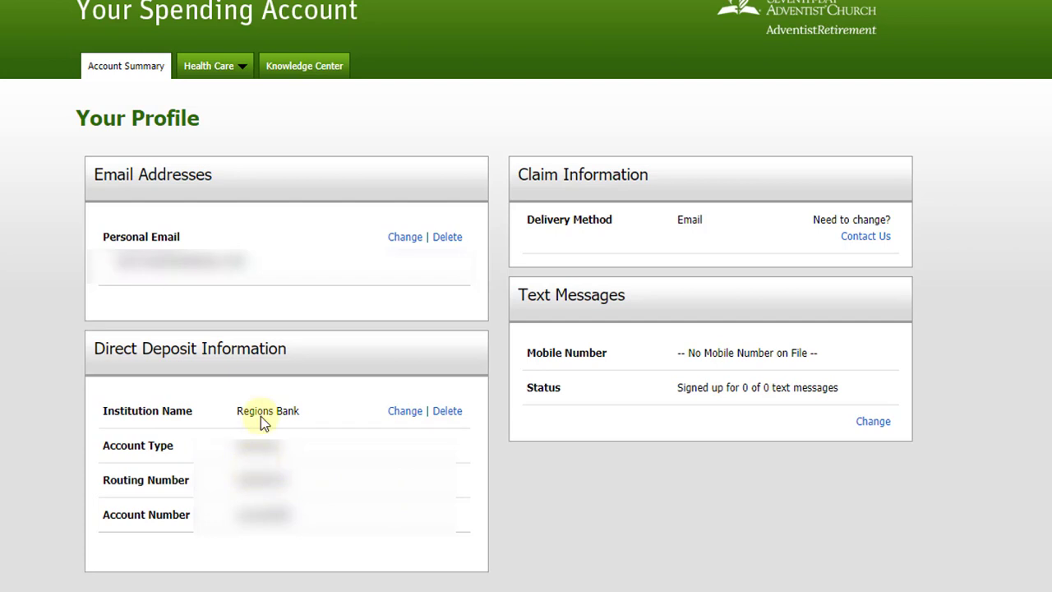
pyautogui.click(134, 74)
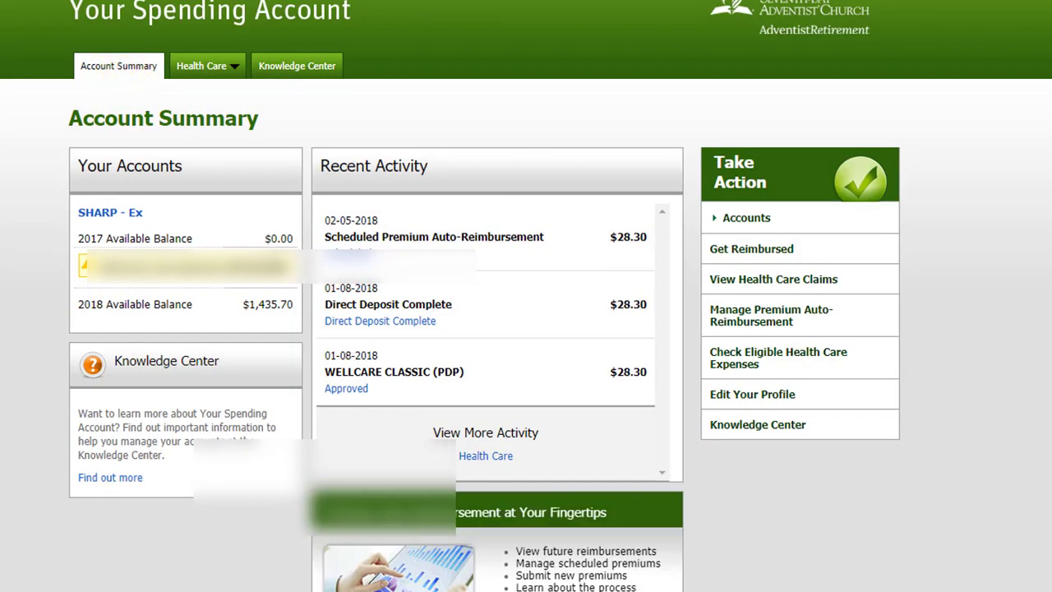
pyautogui.click(753, 400)
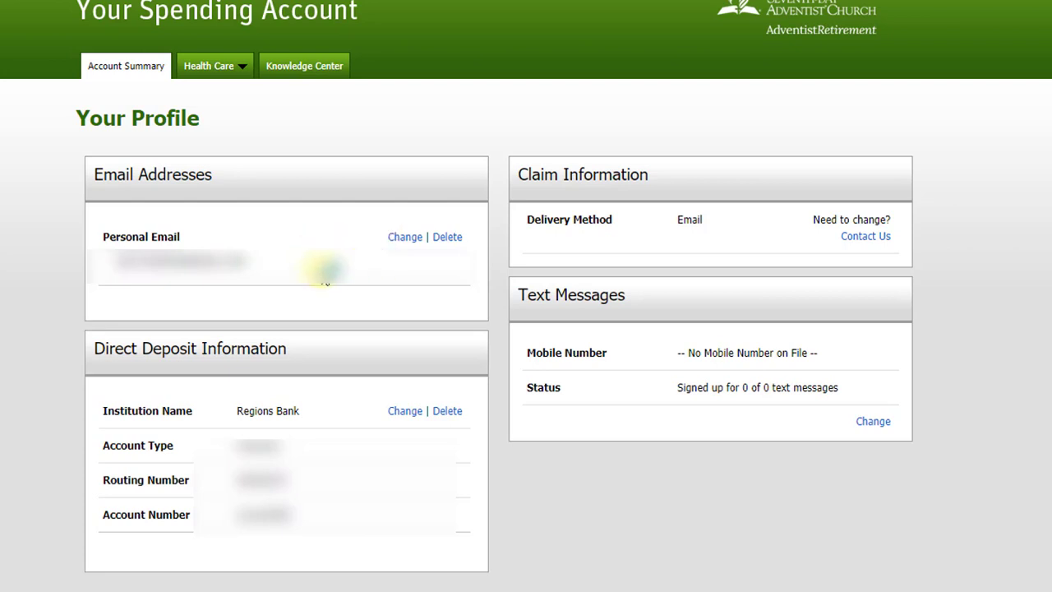
# Step: Start a new health care reimbursement claim from the account summary's available actions
pyautogui.click(118, 69)
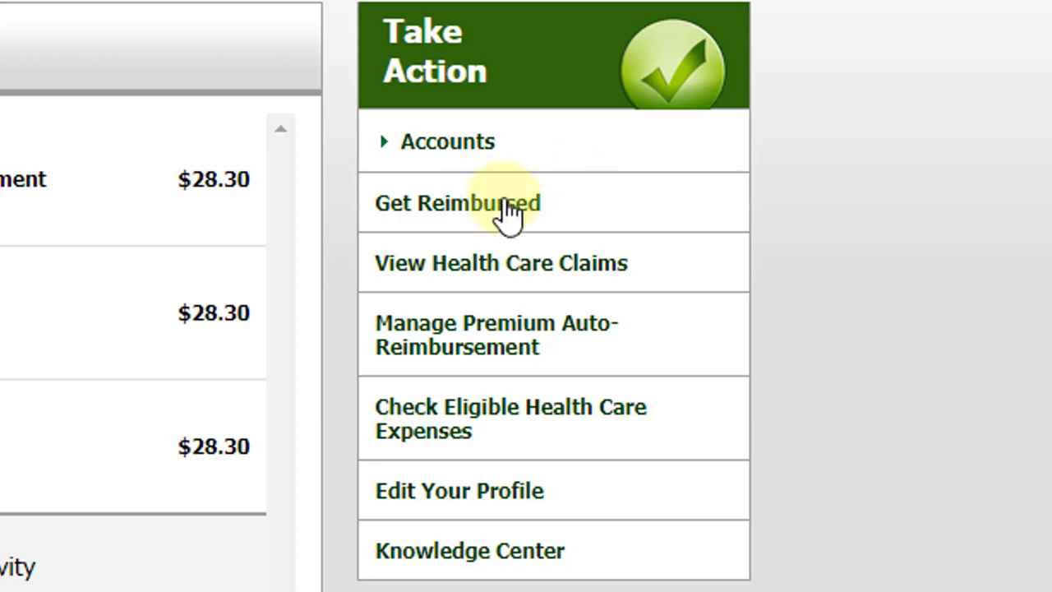
pyautogui.click(490, 218)
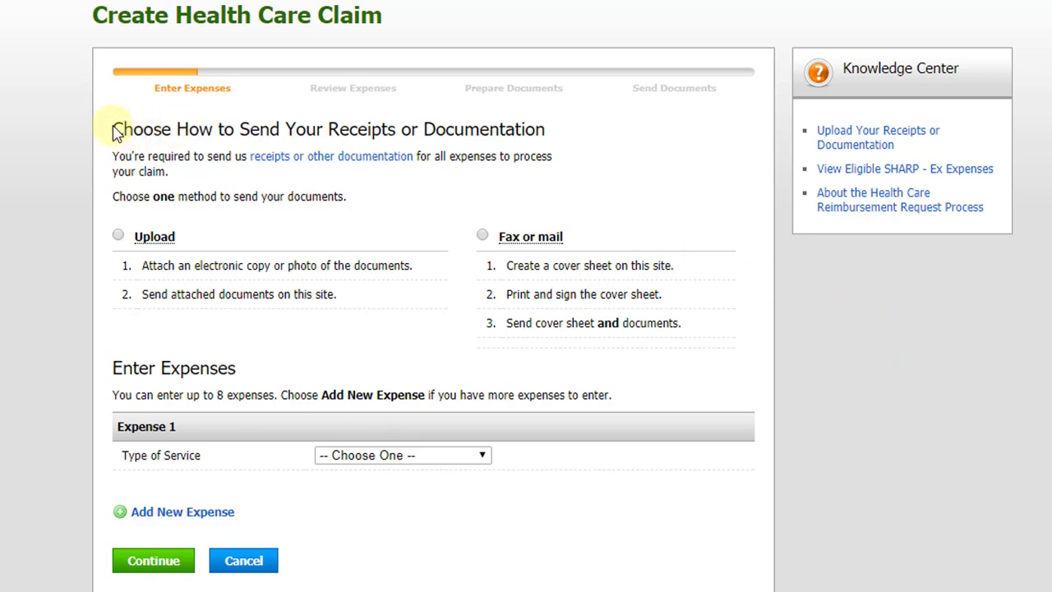
pyautogui.moveTo(113, 132); pyautogui.dragTo(547, 129)
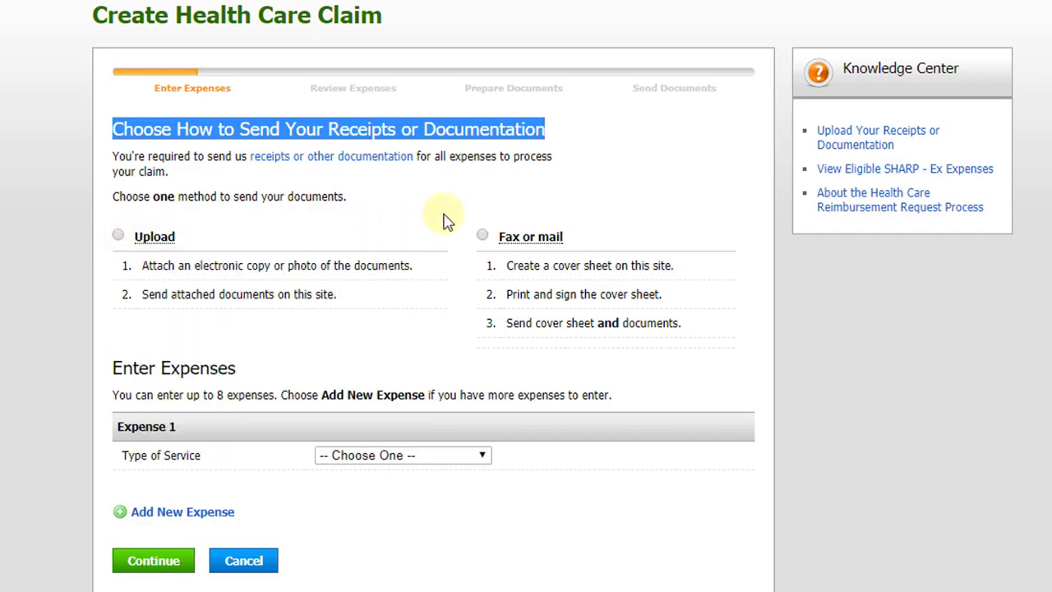
# Step: Read through the three steps for sending claim documents by fax or mail
pyautogui.moveTo(505, 247)
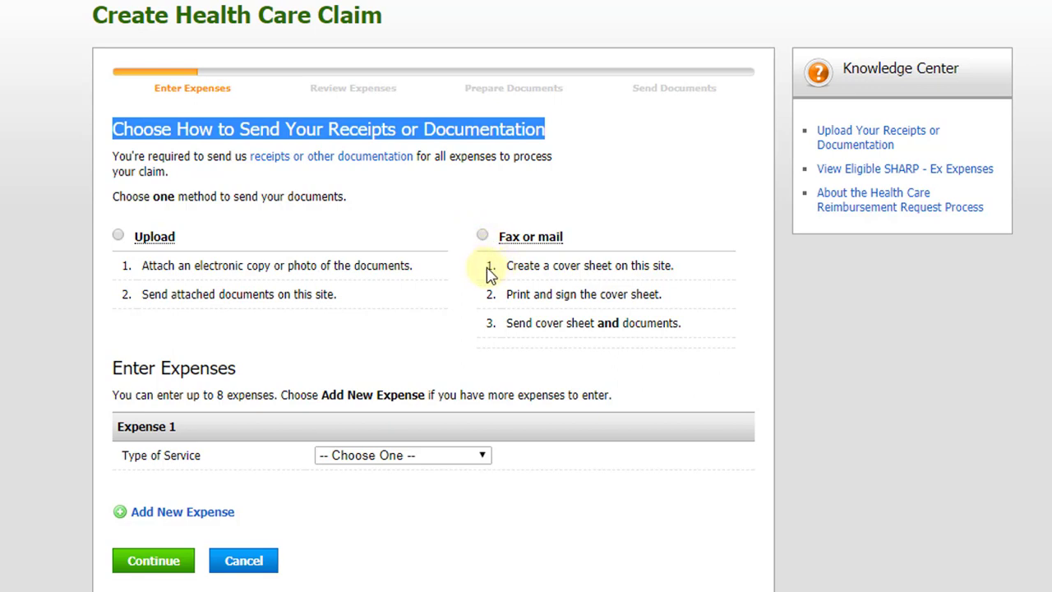
pyautogui.moveTo(494, 266); pyautogui.dragTo(679, 278)
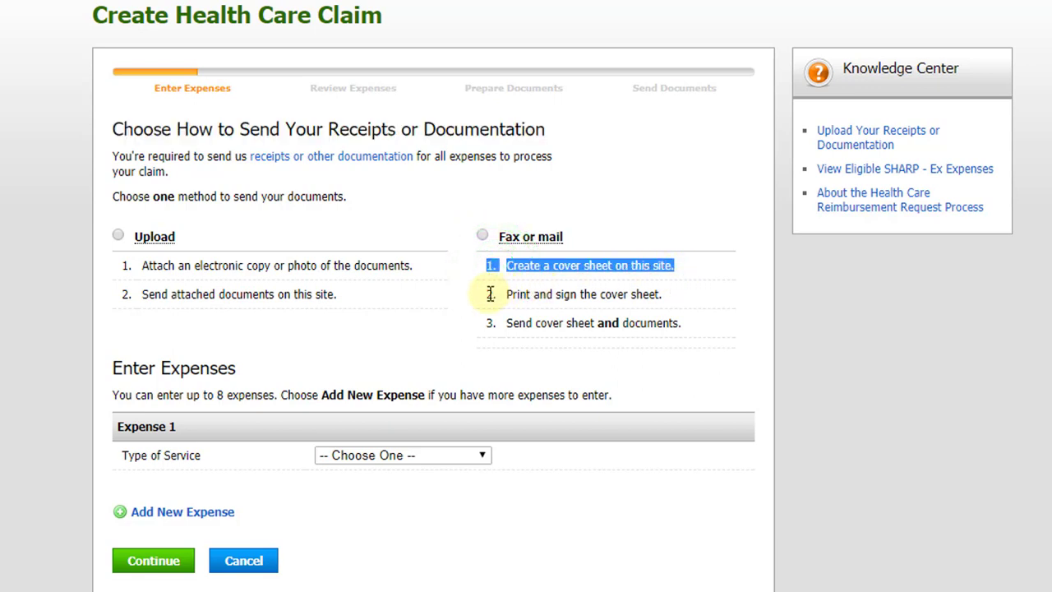
pyautogui.moveTo(491, 294); pyautogui.dragTo(660, 308)
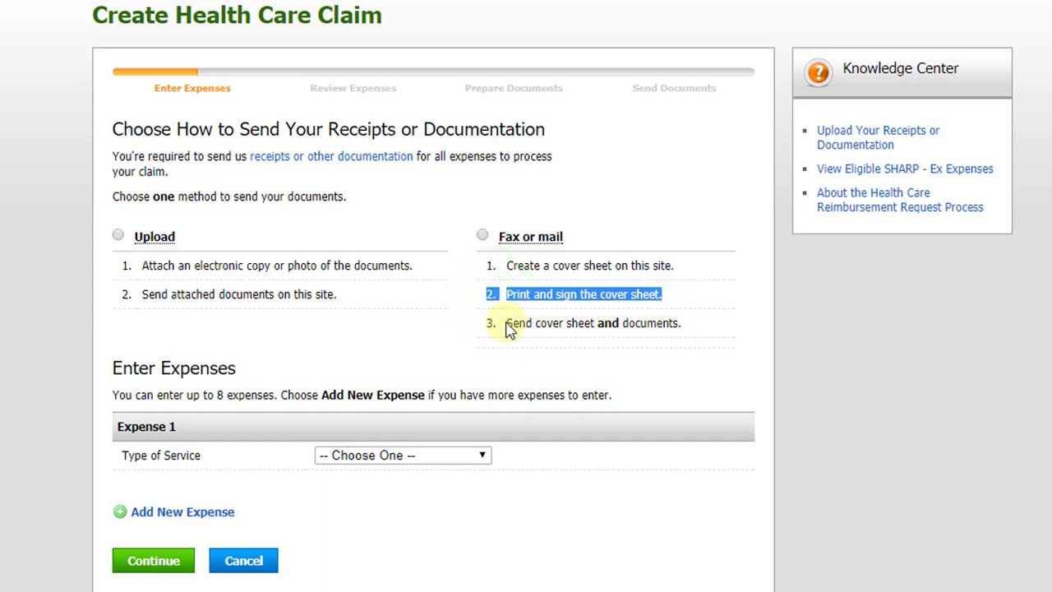
pyautogui.moveTo(488, 330); pyautogui.dragTo(683, 323)
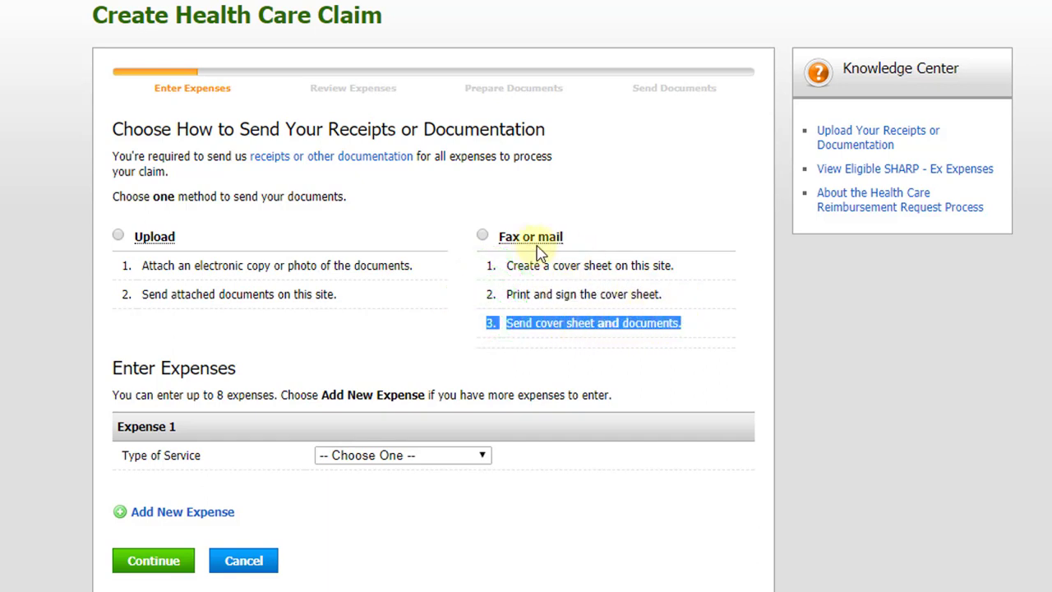
pyautogui.click(648, 323)
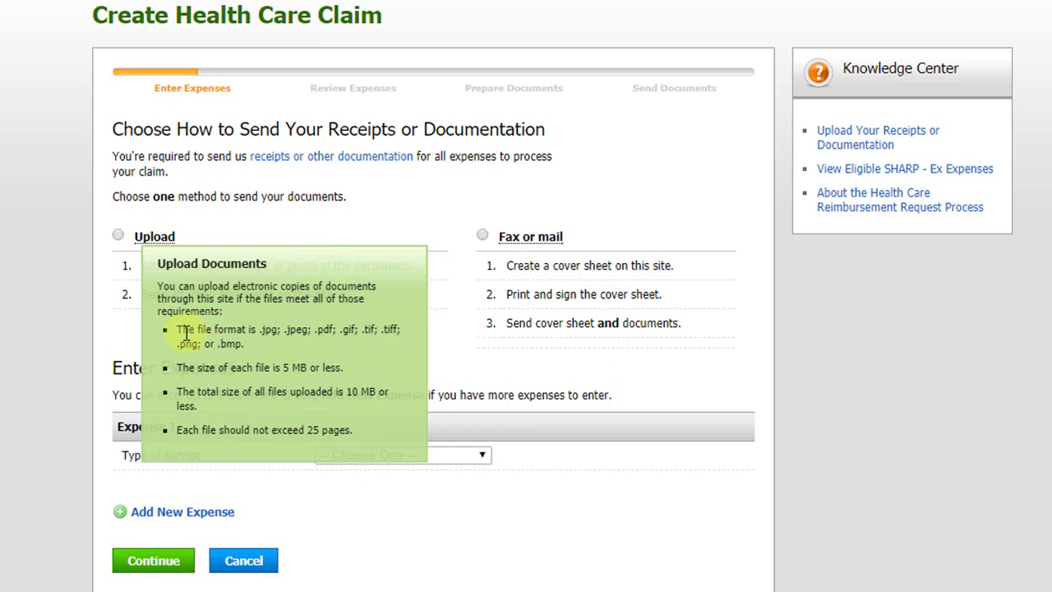
# Step: Examine the accepted file formats, size limits and page limit for uploaded claim documents
pyautogui.doubleClick(322, 330)
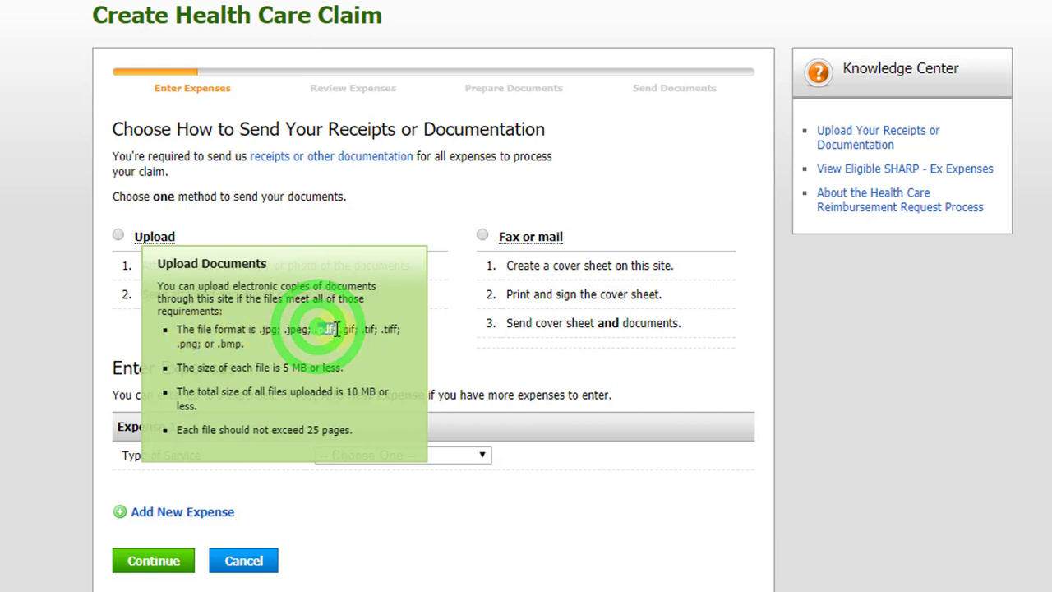
pyautogui.moveTo(327, 329); pyautogui.dragTo(337, 329)
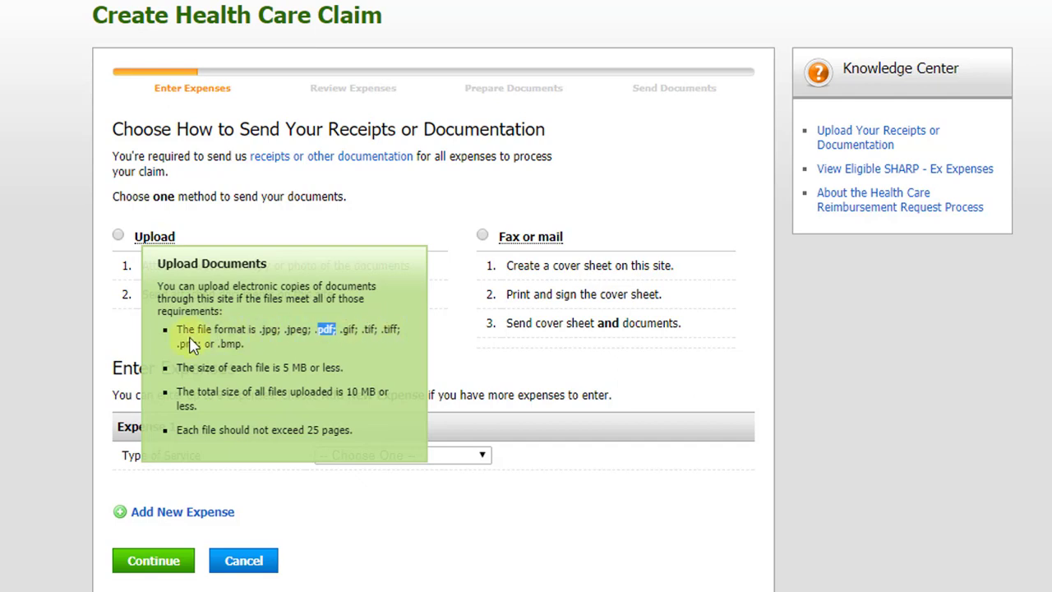
pyautogui.click(325, 329)
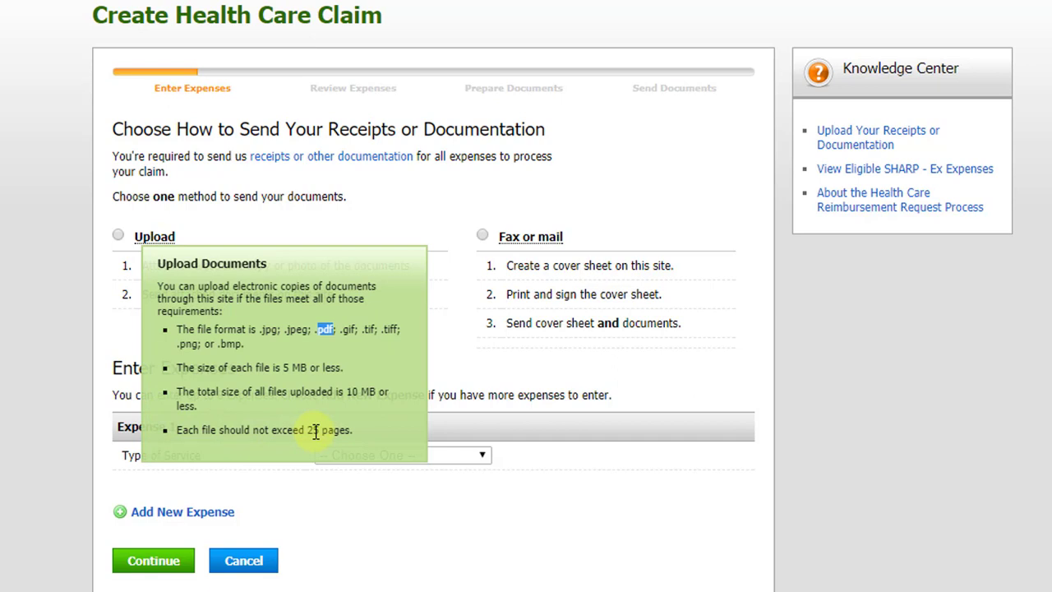
pyautogui.click(281, 367)
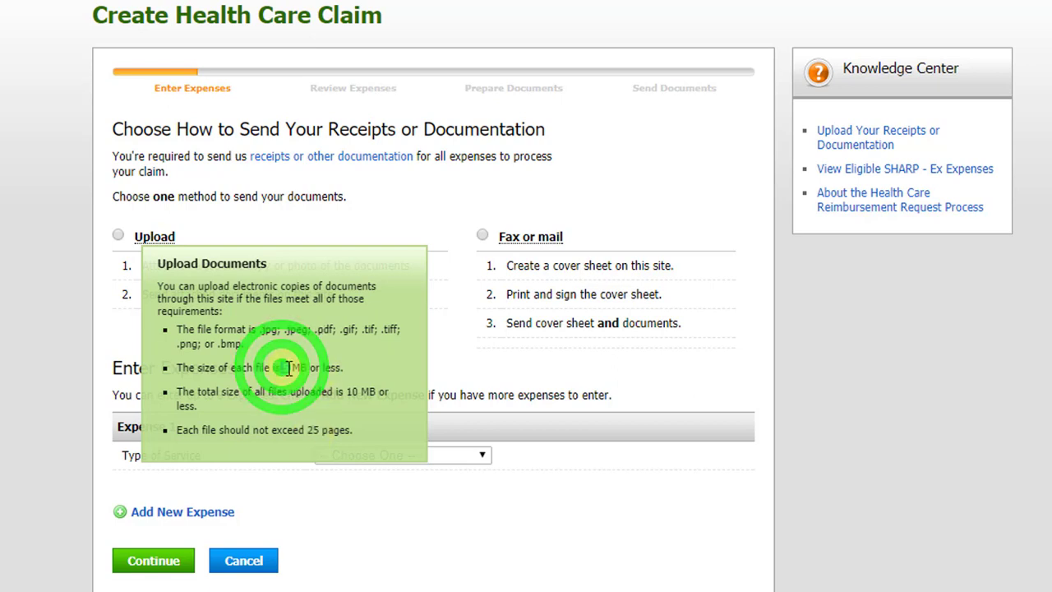
pyautogui.click(284, 365)
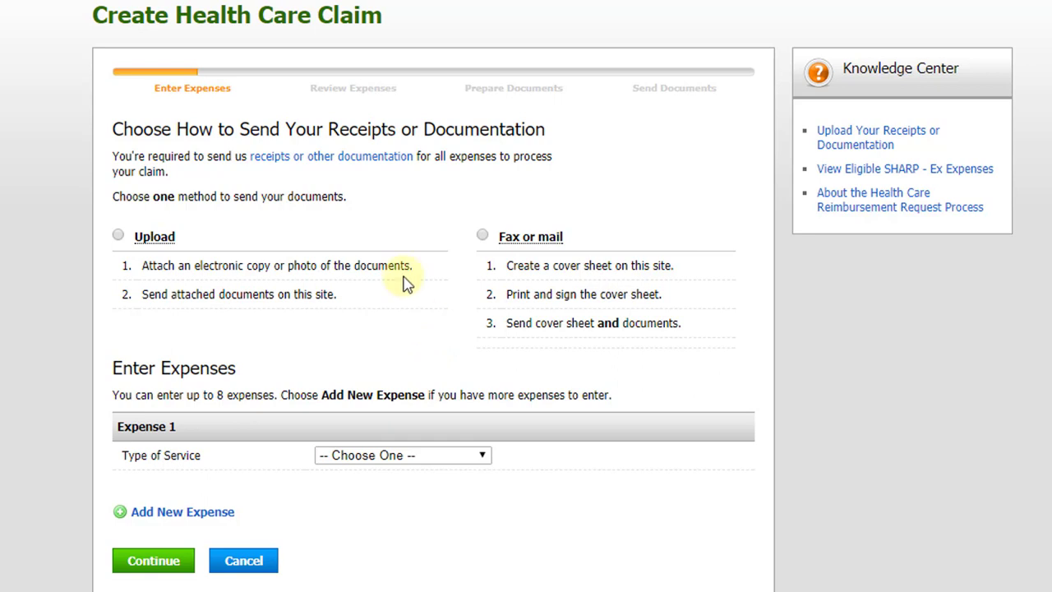
# Step: Choose Upload as the method for sending documents and set the type of service for Expense 1 to Premium
pyautogui.click(119, 237)
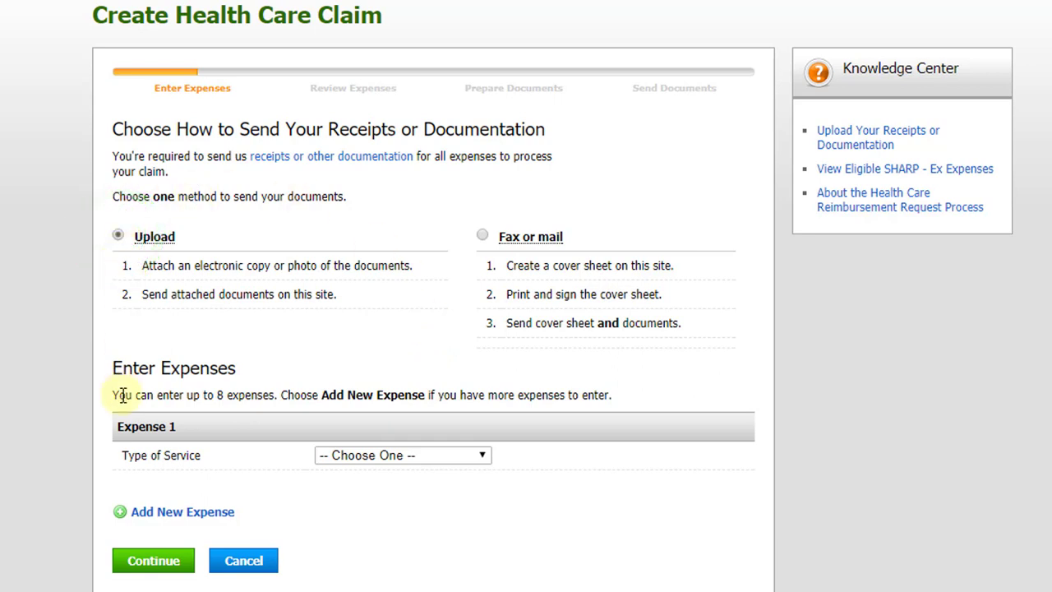
pyautogui.moveTo(113, 367); pyautogui.dragTo(240, 369)
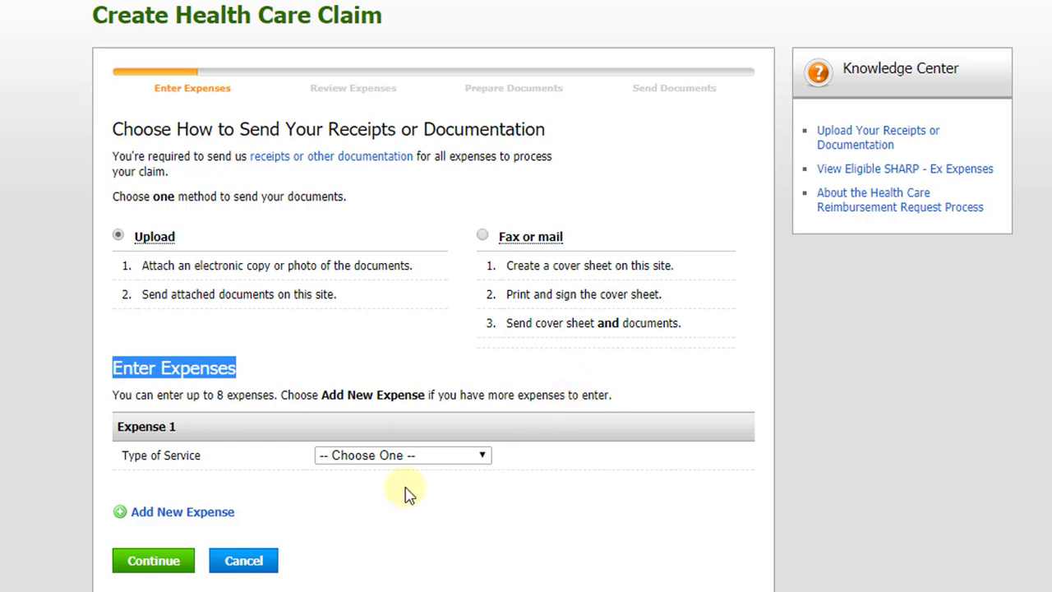
pyautogui.click(124, 455)
pyautogui.moveTo(146, 460); pyautogui.dragTo(203, 455)
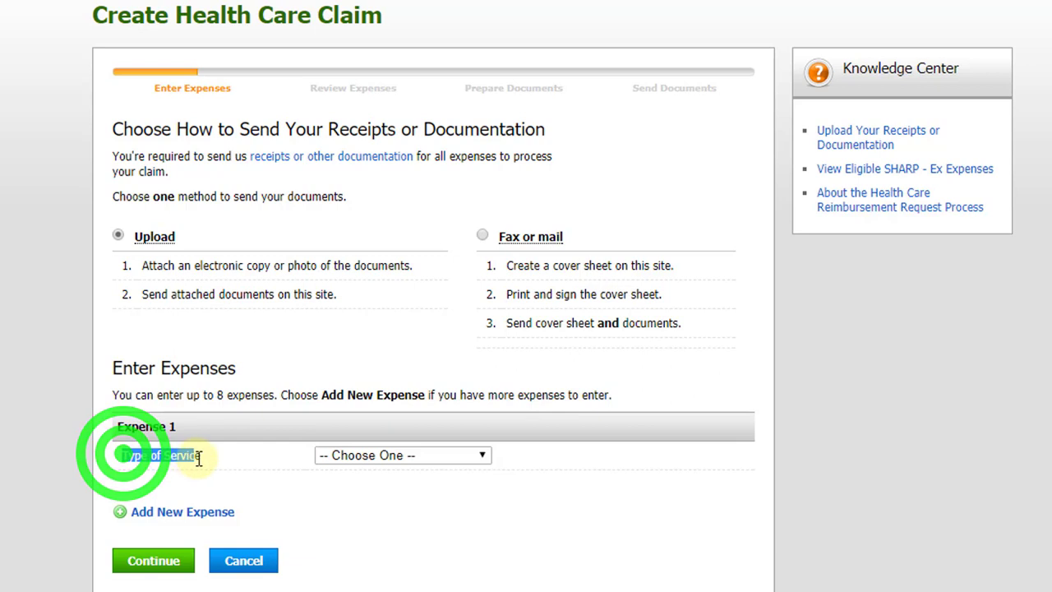
pyautogui.click(425, 462)
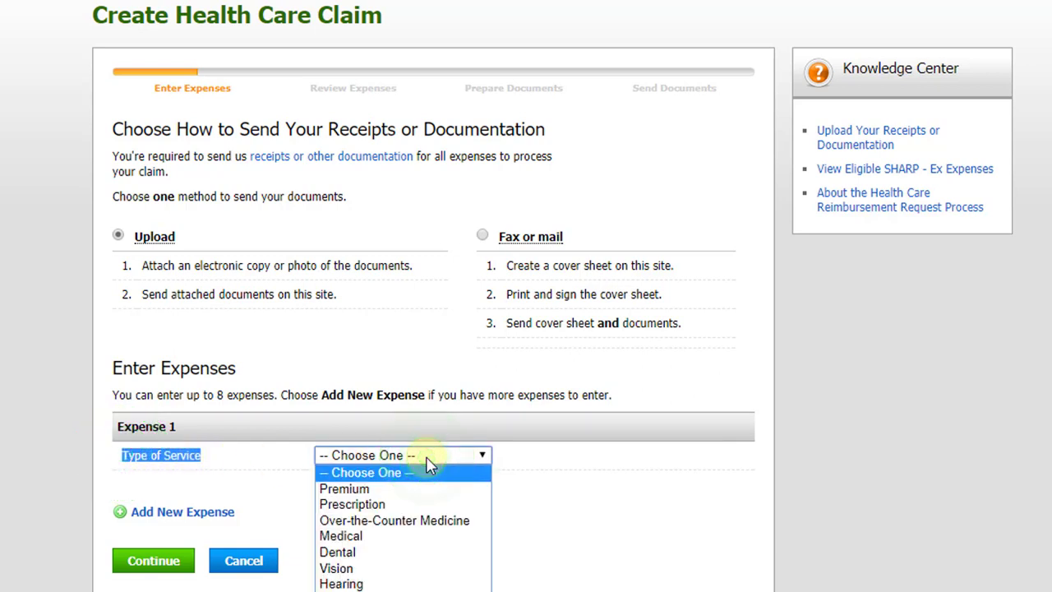
pyautogui.click(391, 491)
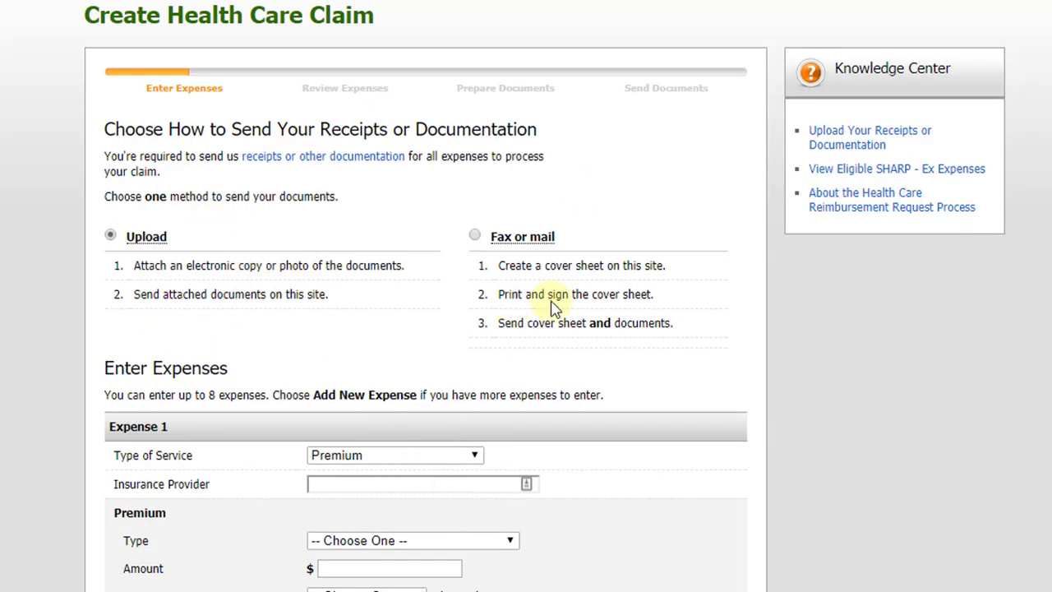
# Step: Search the insurance providers for "Medic" and select MEDICO CORP LIFE INSURANCE CO. for Expense 1
pyautogui.scroll(-2, 573, 312)
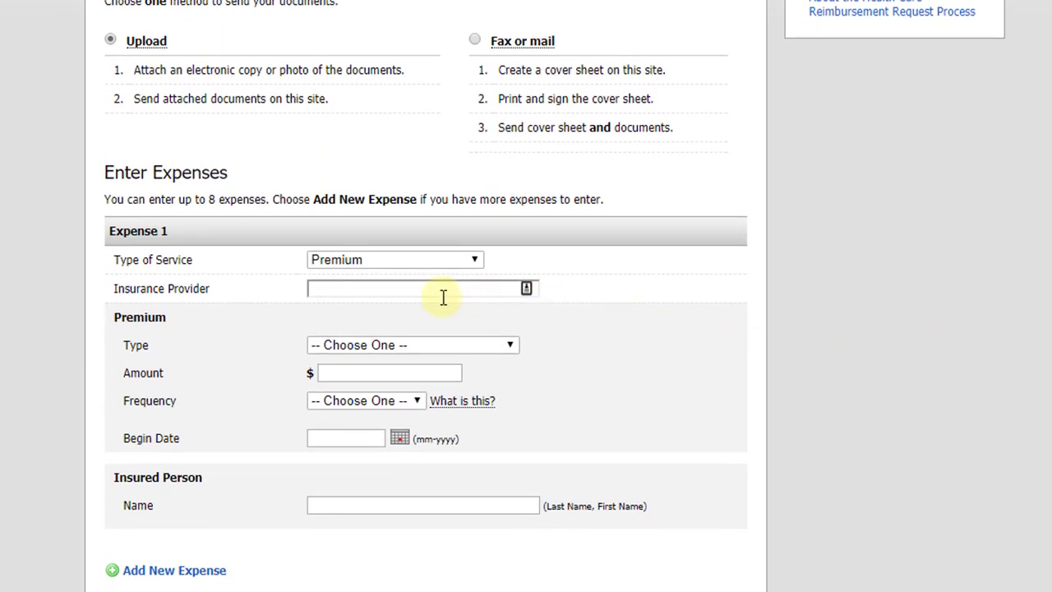
pyautogui.click(378, 290)
pyautogui.write('Me')
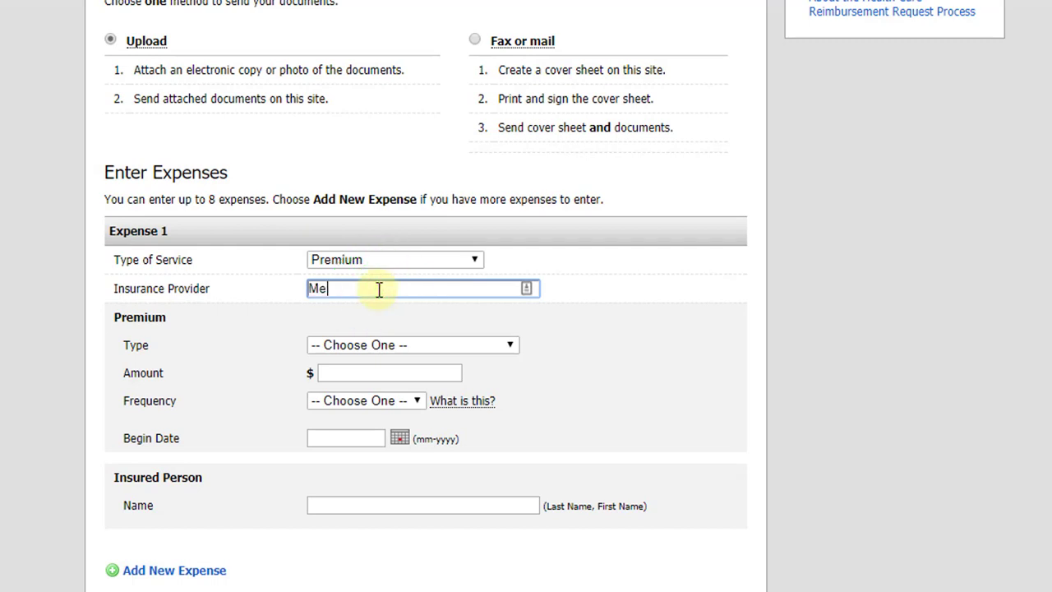
pyautogui.write('dical')
pyautogui.press('BackSpace')
pyautogui.press('BackSpace')
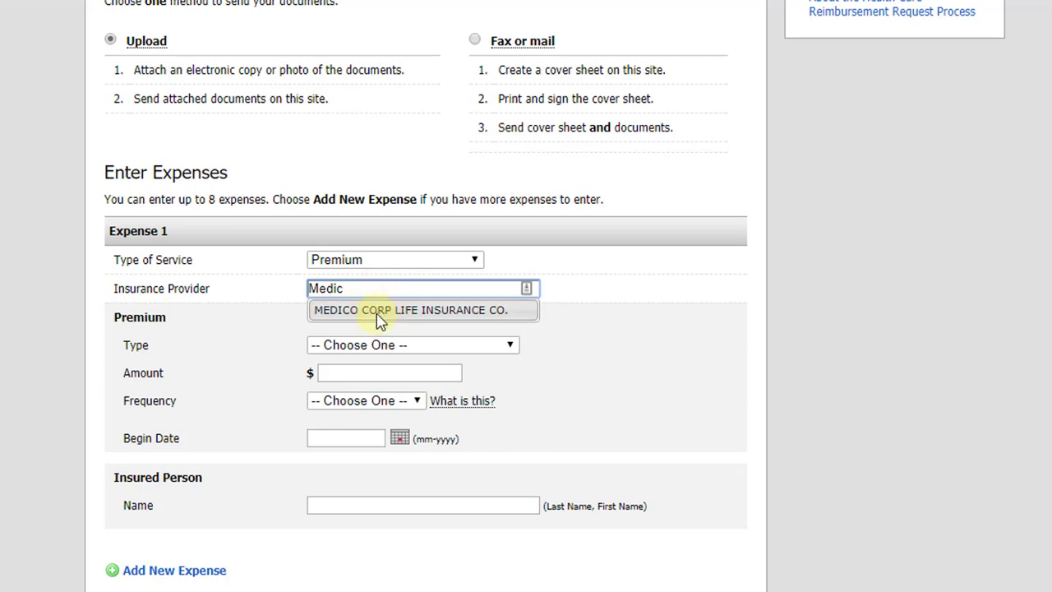
pyautogui.click(377, 314)
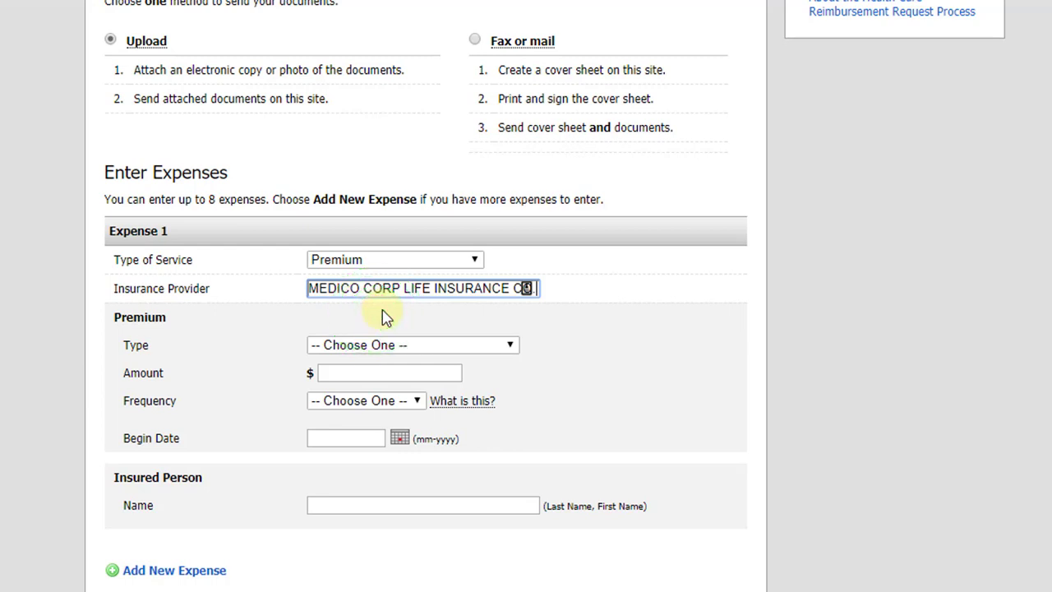
# Step: Try to replace the insurance provider of Expense 1 with Mutual of Omaha
pyautogui.tripleClick(406, 295)
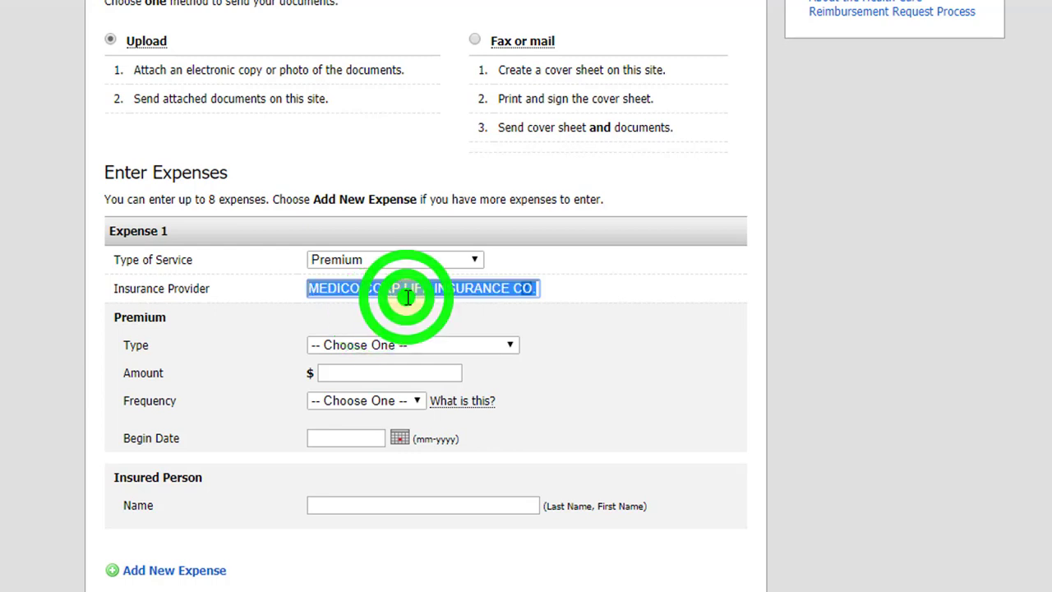
pyautogui.press('BackSpace')
pyautogui.write('Med')
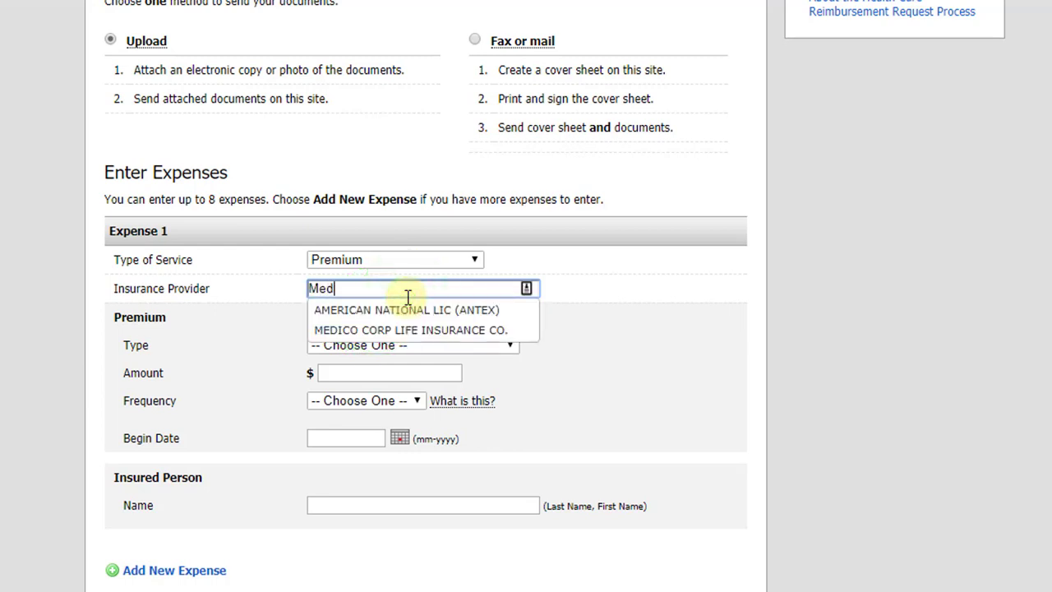
pyautogui.press('BackSpace')
pyautogui.press('BackSpace')
pyautogui.press('BackSpace')
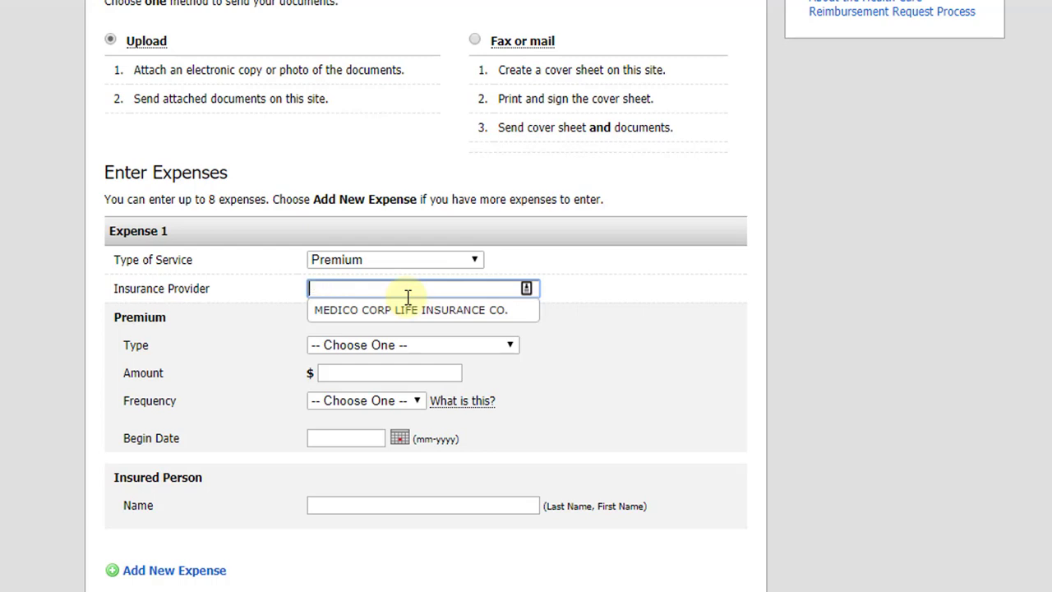
pyautogui.write('Mutu')
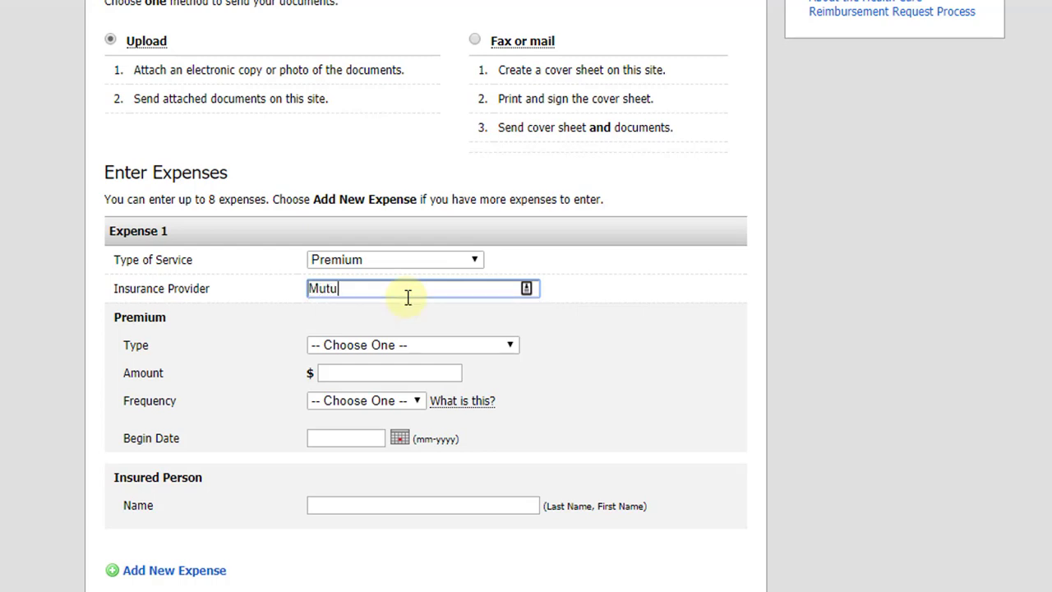
pyautogui.write('al of Omaha')
pyautogui.press('BackSpace')
pyautogui.press('BackSpace')
pyautogui.press('BackSpace')
pyautogui.press('BackSpace')
pyautogui.press('BackSpace')
pyautogui.press('BackSpace')
pyautogui.press('BackSpace')
pyautogui.press('BackSpace')
pyautogui.press('BackSpace')
pyautogui.press('BackSpace')
pyautogui.press('BackSpace')
pyautogui.press('BackSpace')
pyautogui.press('BackSpace')
pyautogui.press('BackSpace')
pyautogui.press('BackSpace')
# Step: Search the insurance providers for "Med" and choose MEDICO CORP LIFE INSURANCE CO. again
pyautogui.write('M')
pyautogui.press('BackSpace')
pyautogui.write('Med')
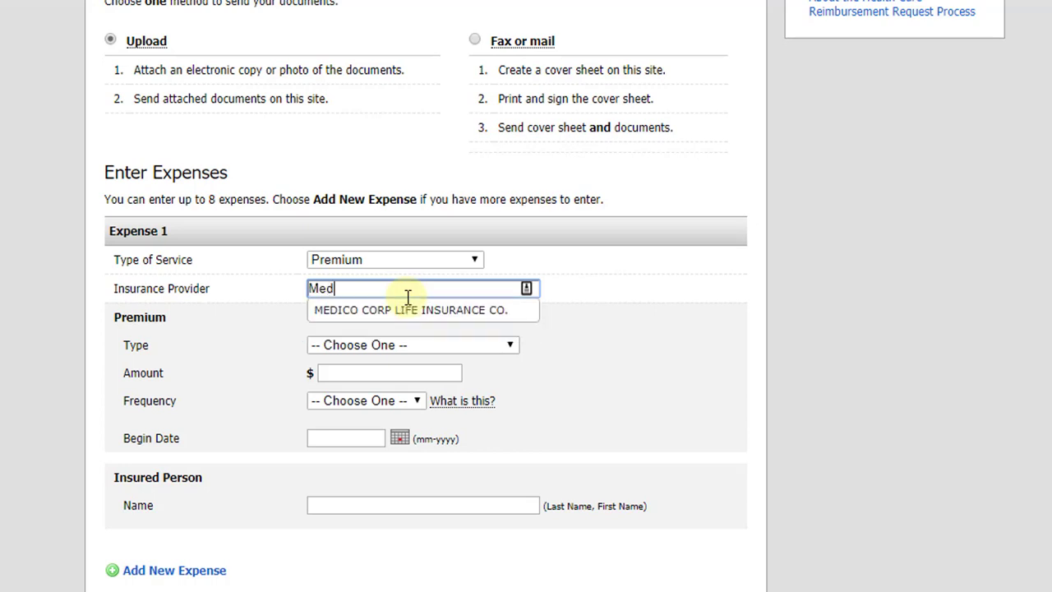
pyautogui.click(404, 311)
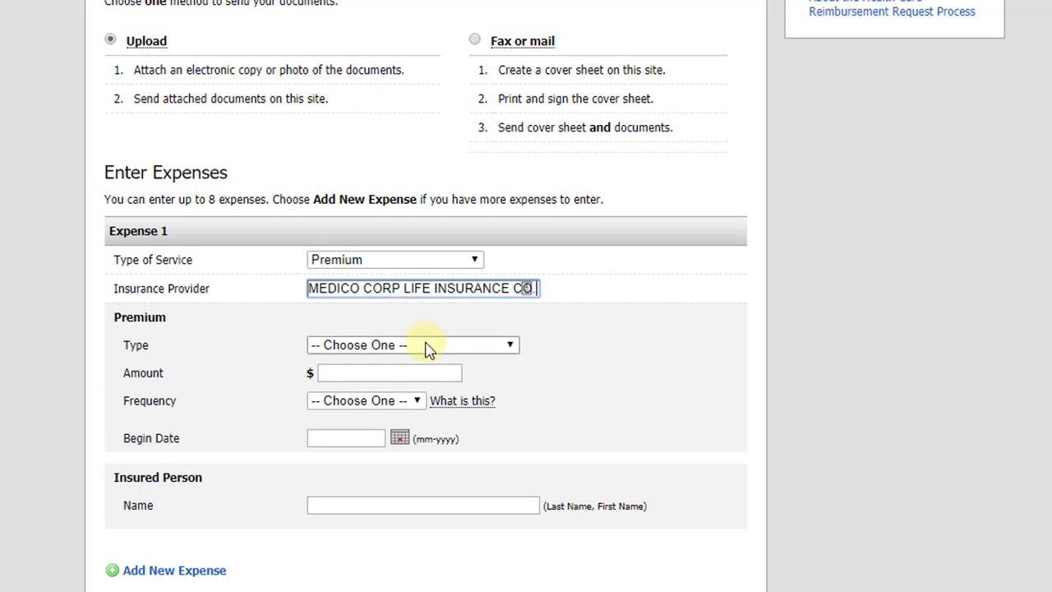
# Step: Set the premium type of Expense 1 to Other and go to the premium amount
pyautogui.click(426, 345)
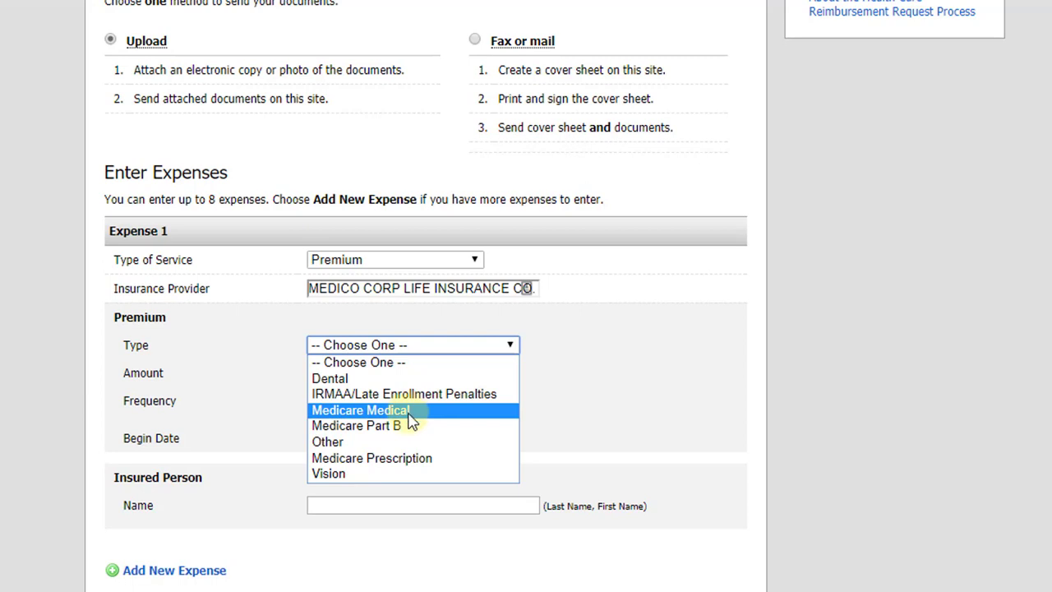
pyautogui.click(376, 443)
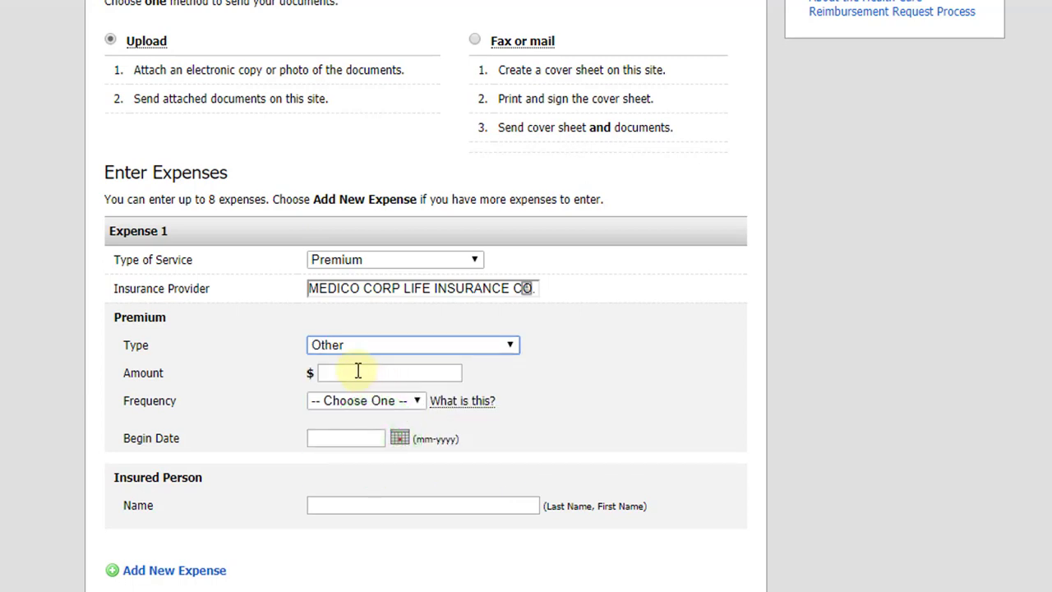
pyautogui.click(358, 372)
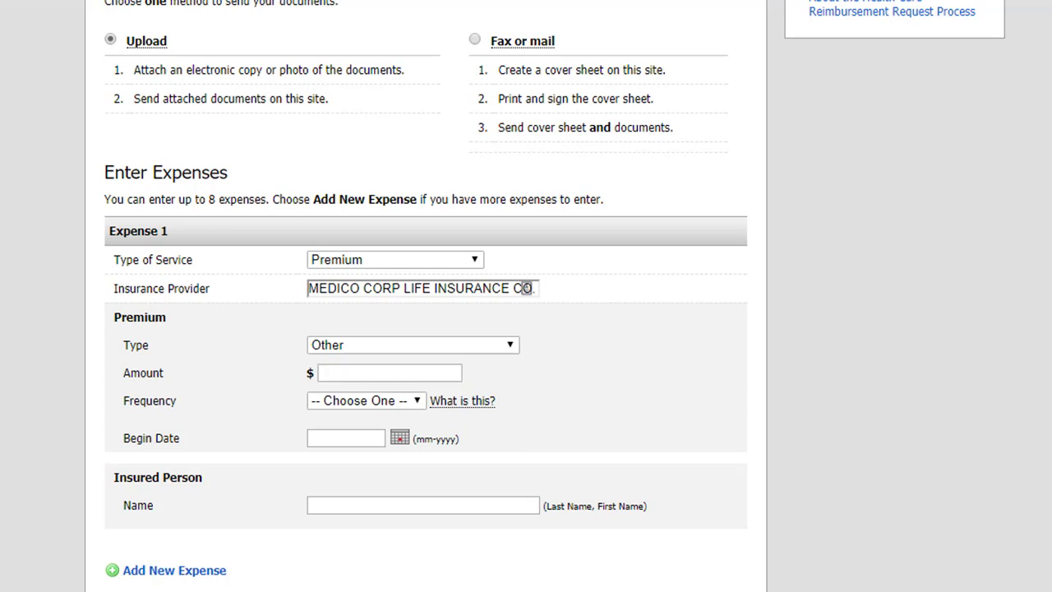
# Step: Set the premium amount of Expense 1 to 1688.83 and its frequency to Annually
pyautogui.click(365, 372)
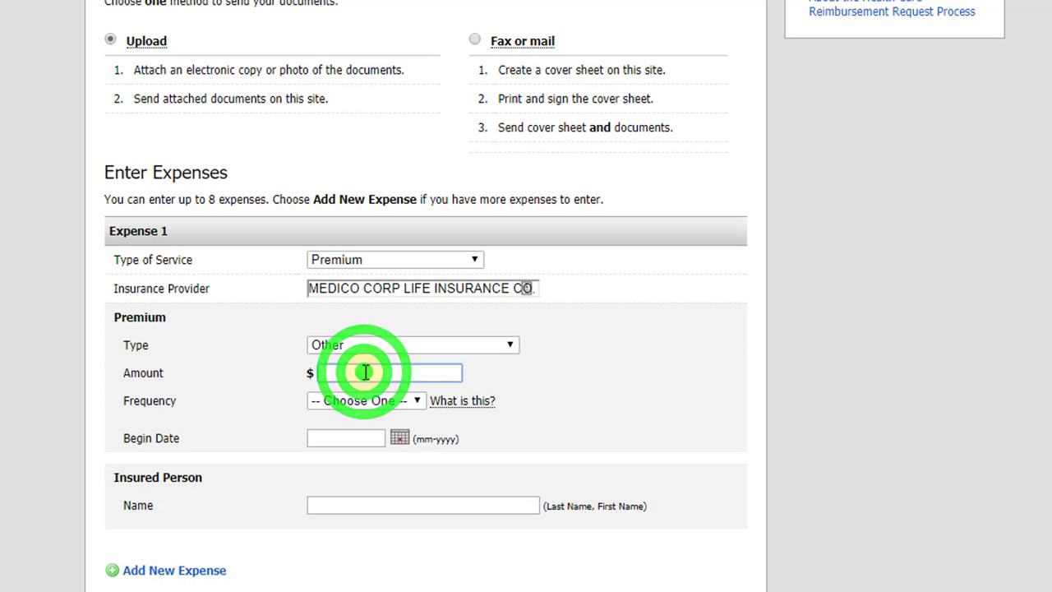
pyautogui.write('1688.83')
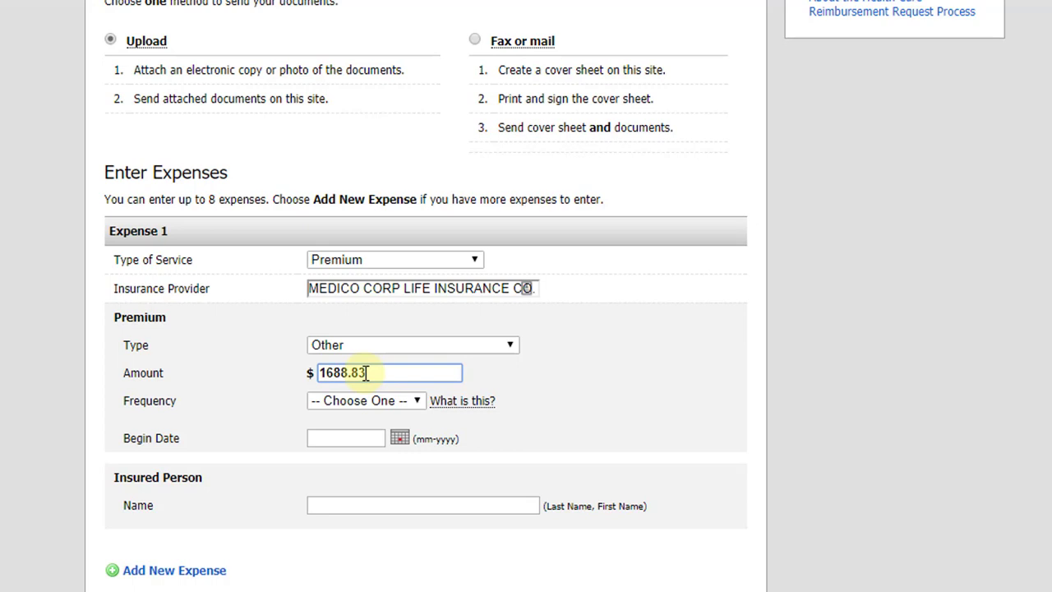
pyautogui.click(405, 401)
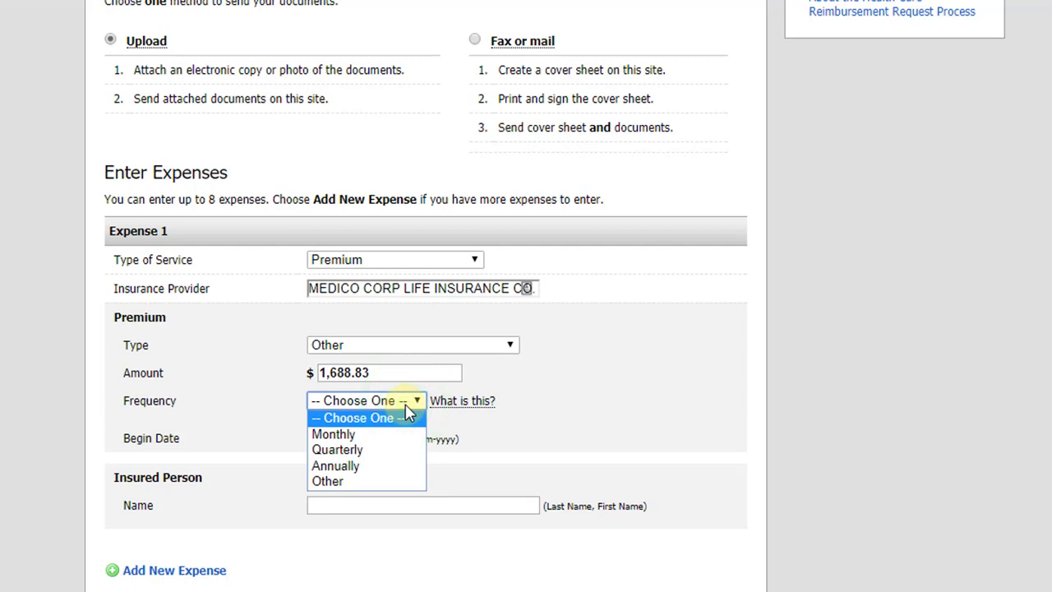
pyautogui.click(366, 466)
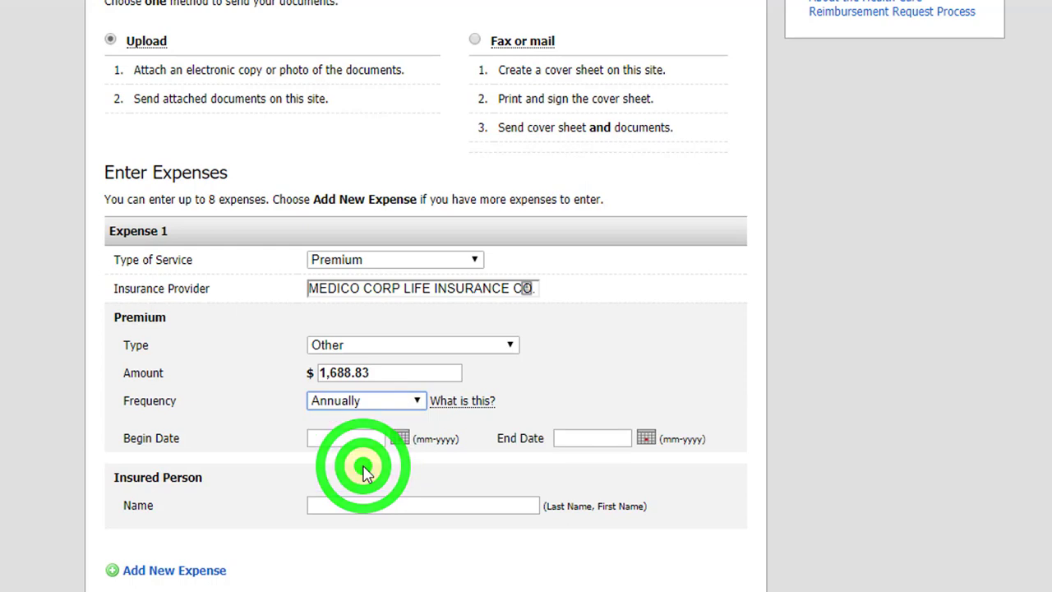
# Step: Change the premium frequency to Monthly and decline the premium auto-reimbursement offer
pyautogui.click(418, 403)
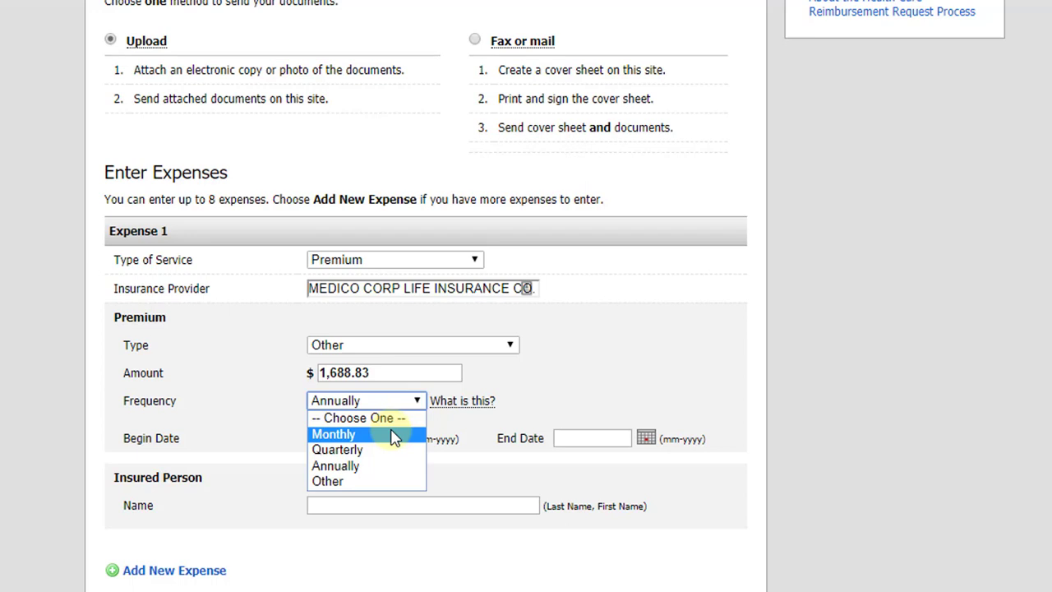
pyautogui.click(392, 433)
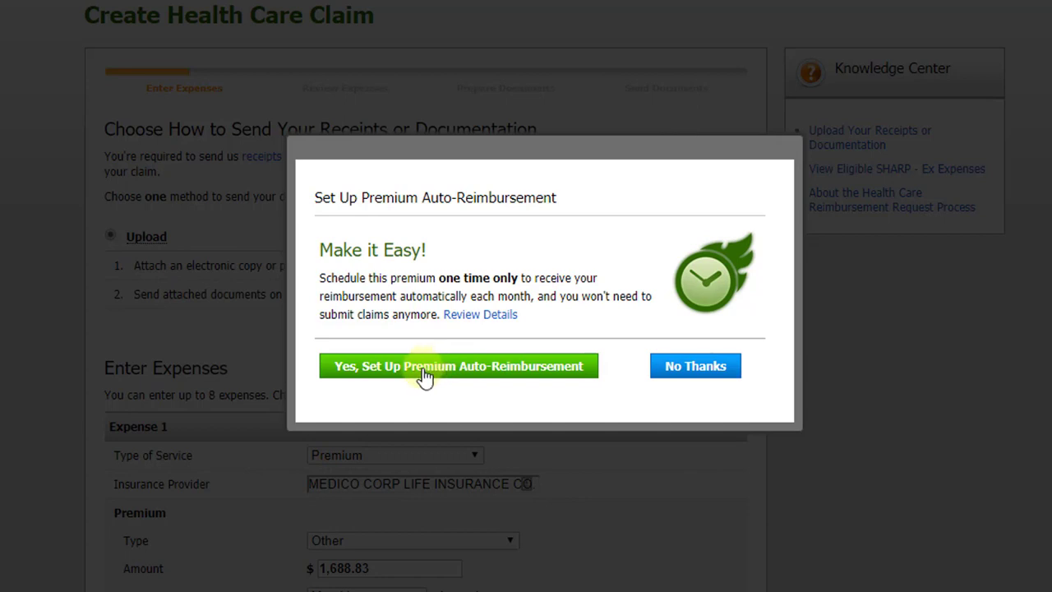
pyautogui.click(689, 375)
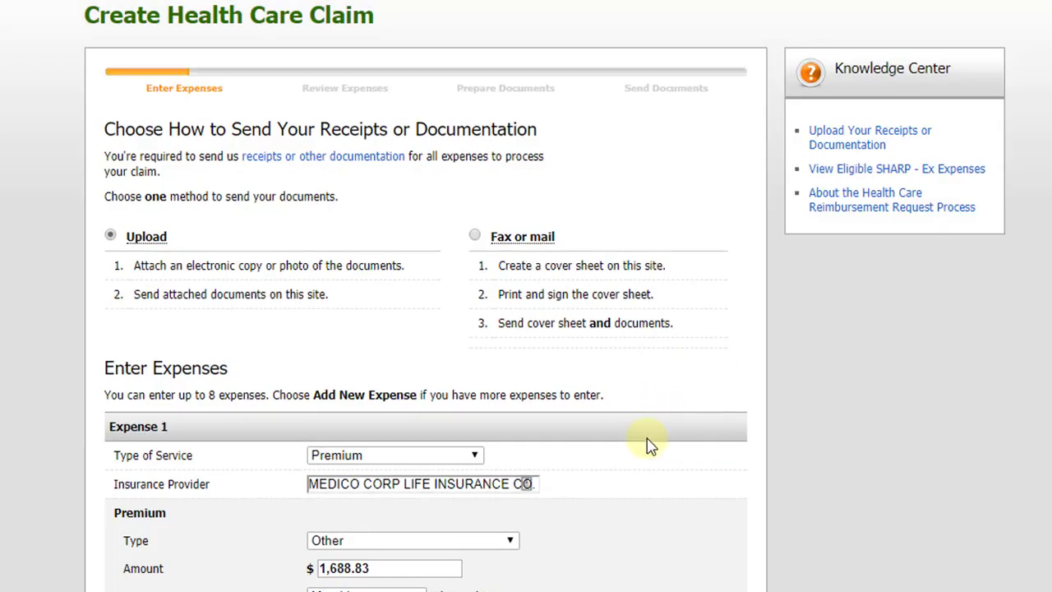
# Step: Return the premium frequency of Expense 1 to Annually
pyautogui.scroll(-2, 460, 437)
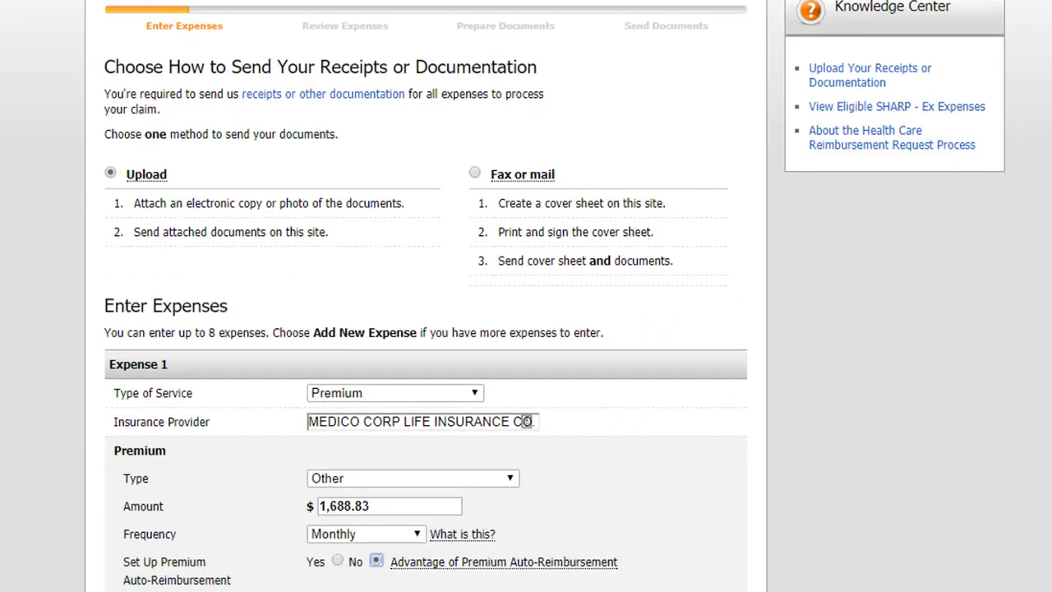
pyautogui.click(392, 437)
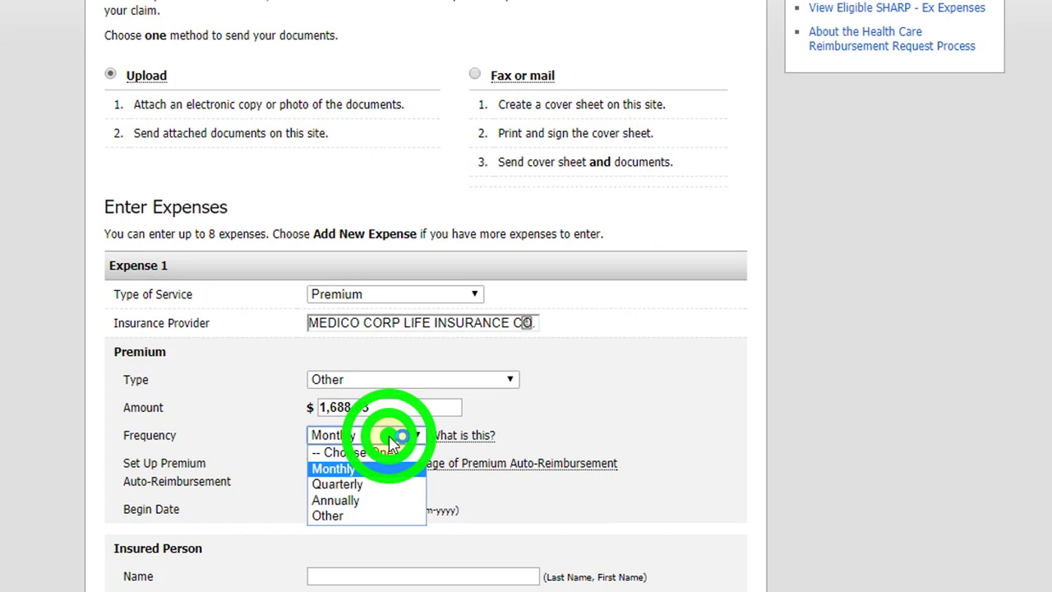
pyautogui.click(362, 497)
pyautogui.click(667, 388)
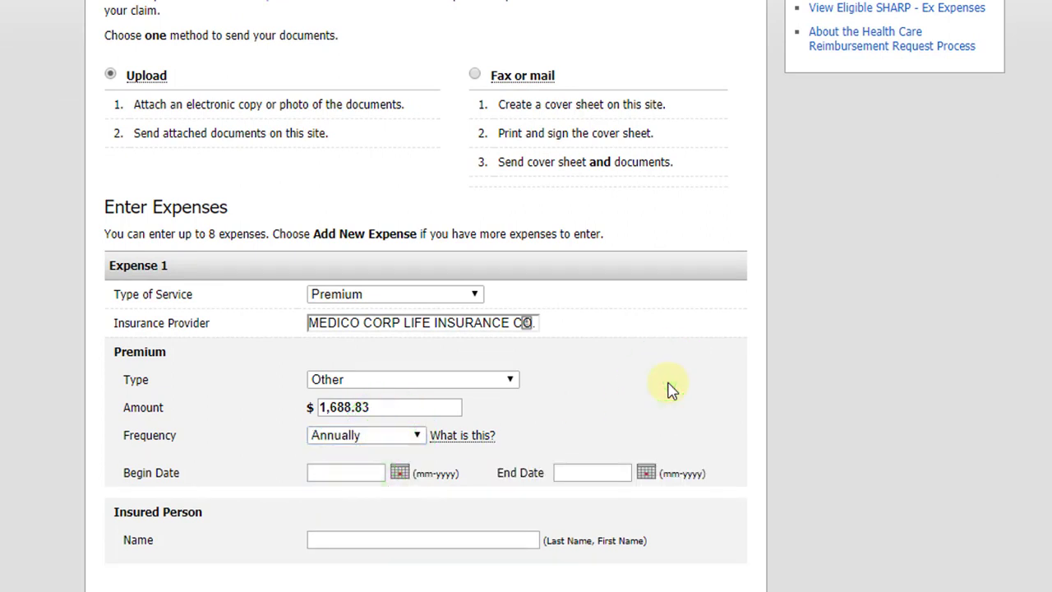
# Step: Switch the premium frequency to Monthly again and toggle Set Up Premium Auto-Reimbursement to No and back to Yes
pyautogui.click(384, 433)
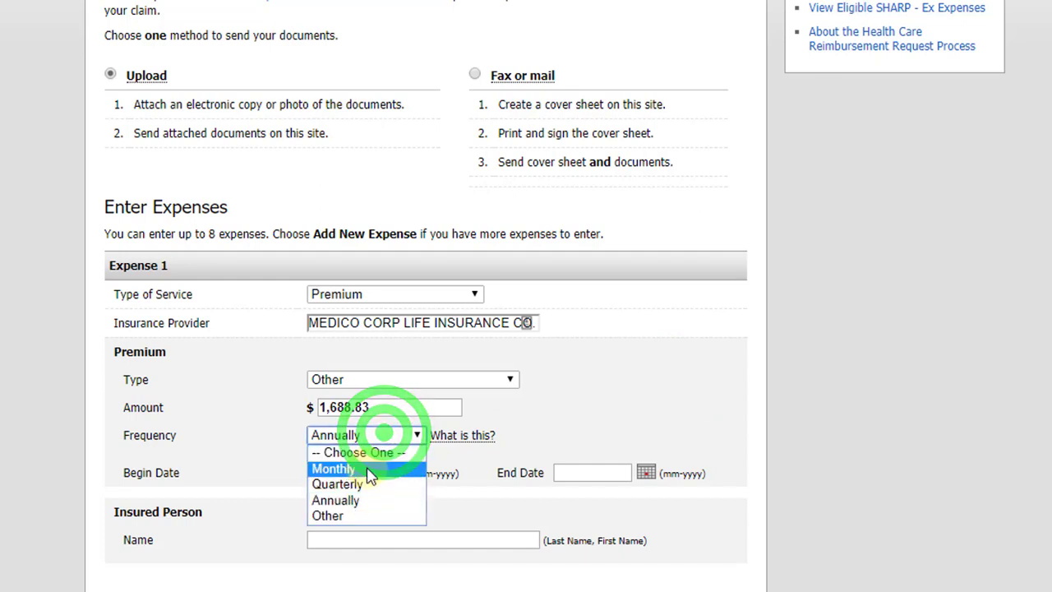
pyautogui.click(368, 470)
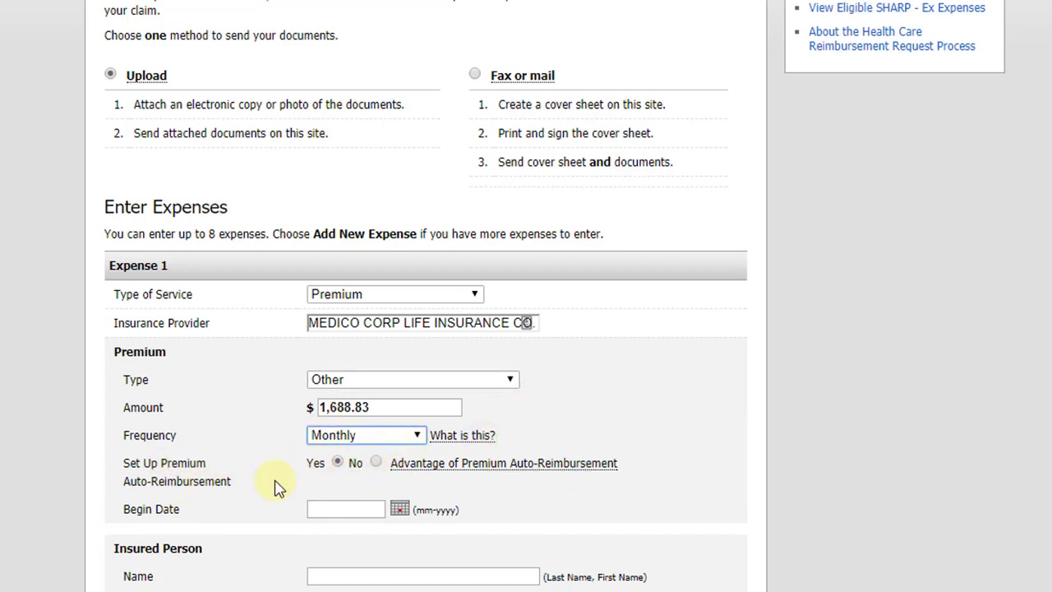
pyautogui.click(339, 464)
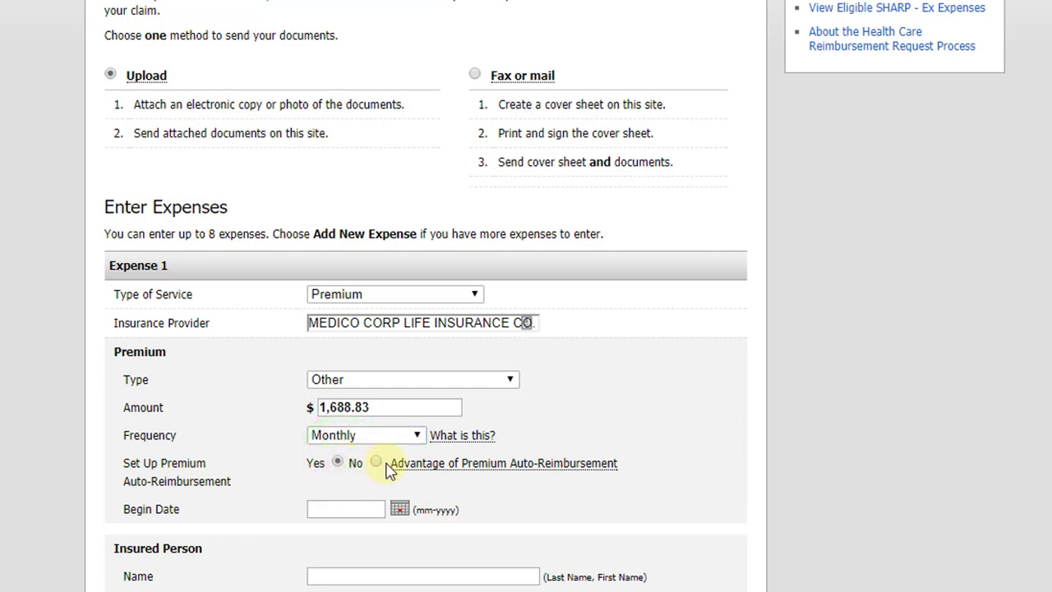
pyautogui.click(375, 462)
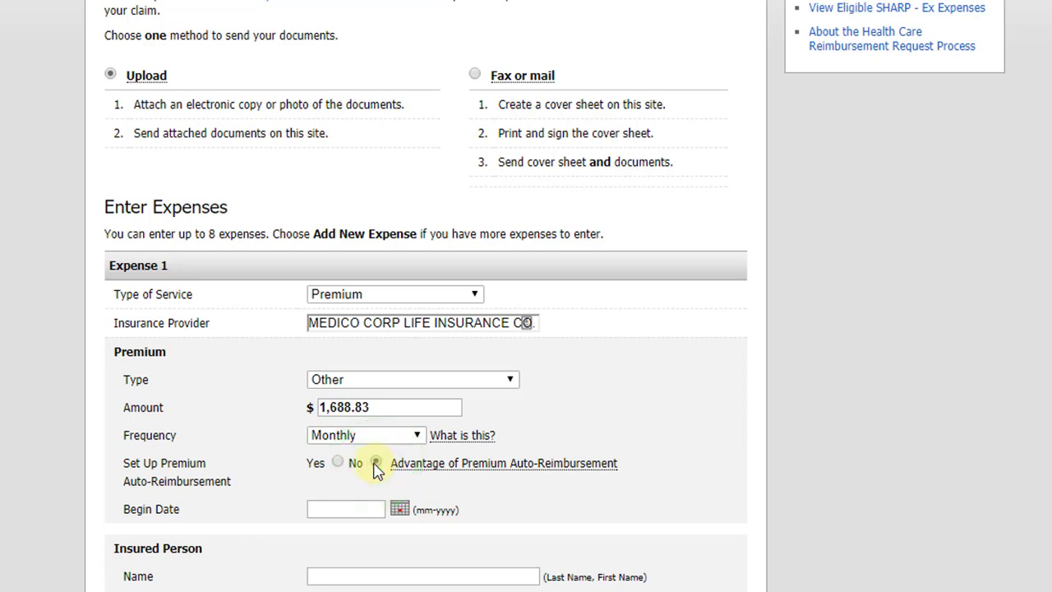
pyautogui.click(340, 464)
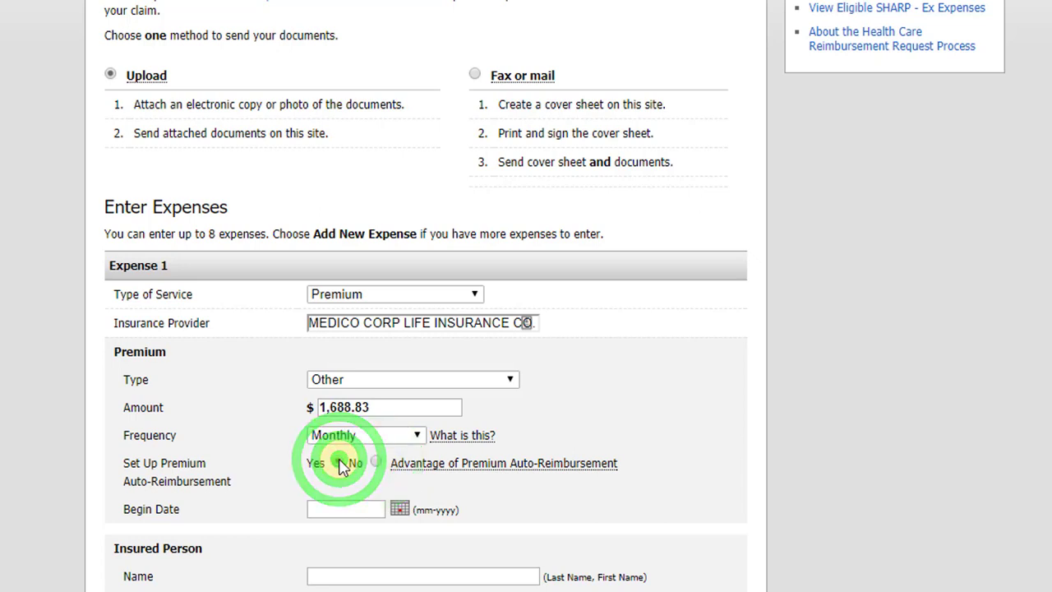
pyautogui.moveTo(400, 463)
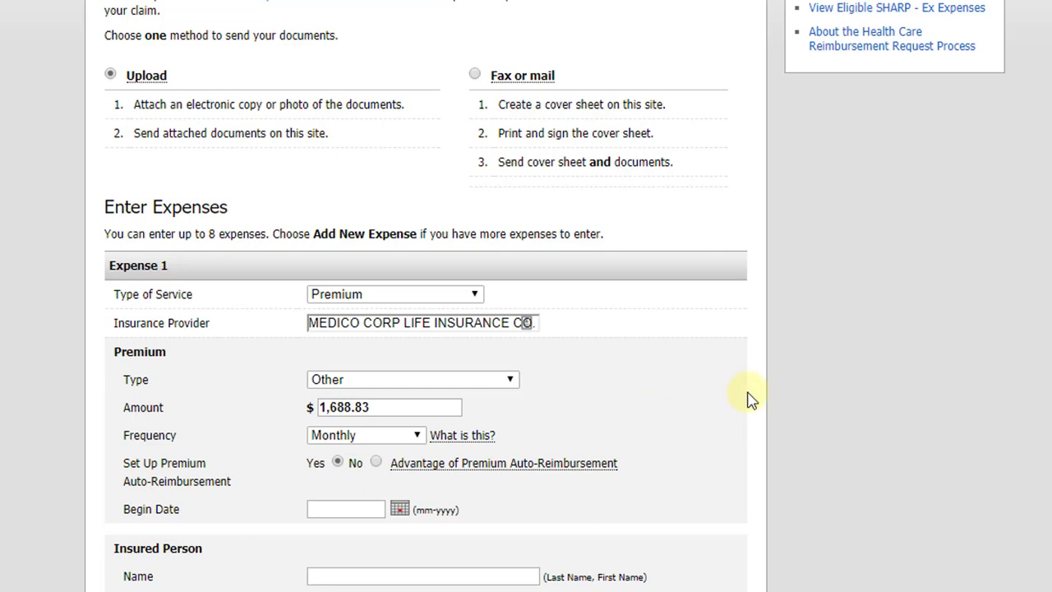
# Step: Set the premium frequency of Expense 1 to Annually in place of Monthly
pyautogui.click(475, 433)
pyautogui.click(401, 435)
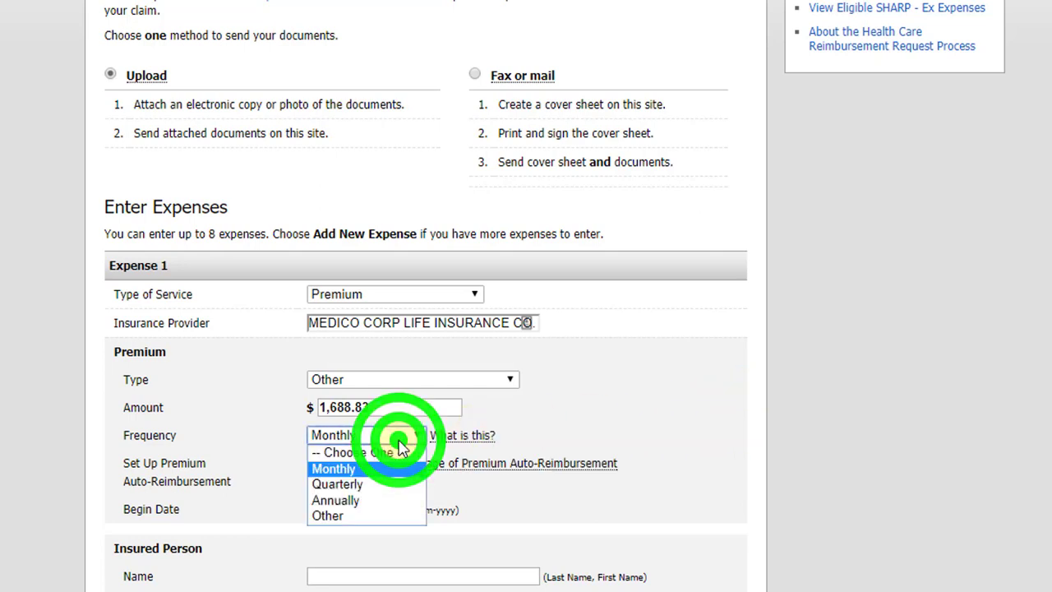
pyautogui.click(372, 499)
# Step: Enter 01-2018 as the premium begin date and 01-2019 as the end date
pyautogui.click(331, 472)
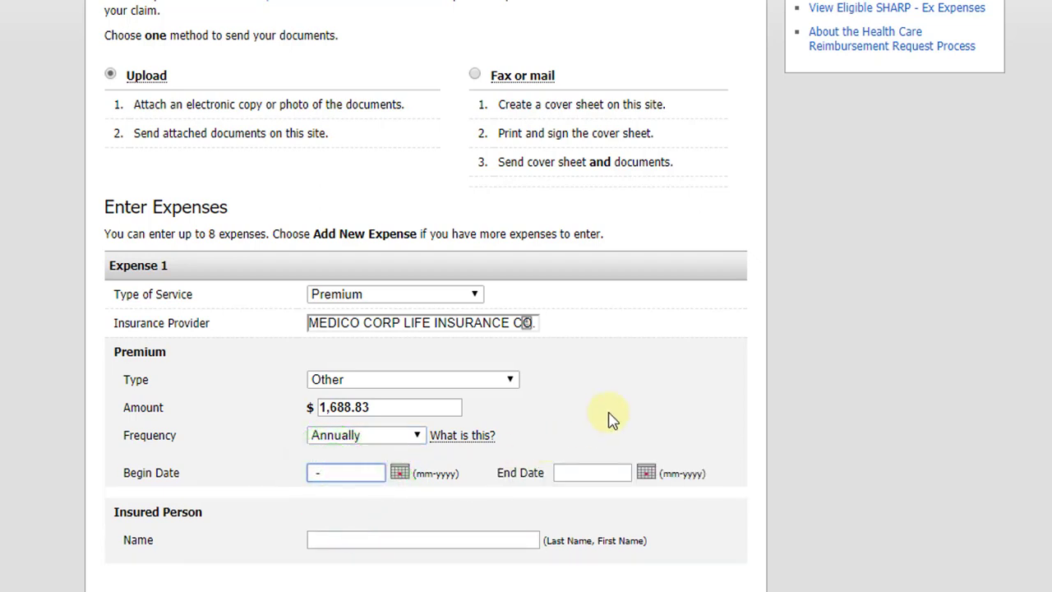
pyautogui.write('01-0120')
pyautogui.press('BackSpace')
pyautogui.press('BackSpace')
pyautogui.press('BackSpace')
pyautogui.press('BackSpace')
pyautogui.press('BackSpace')
pyautogui.press('BackSpace')
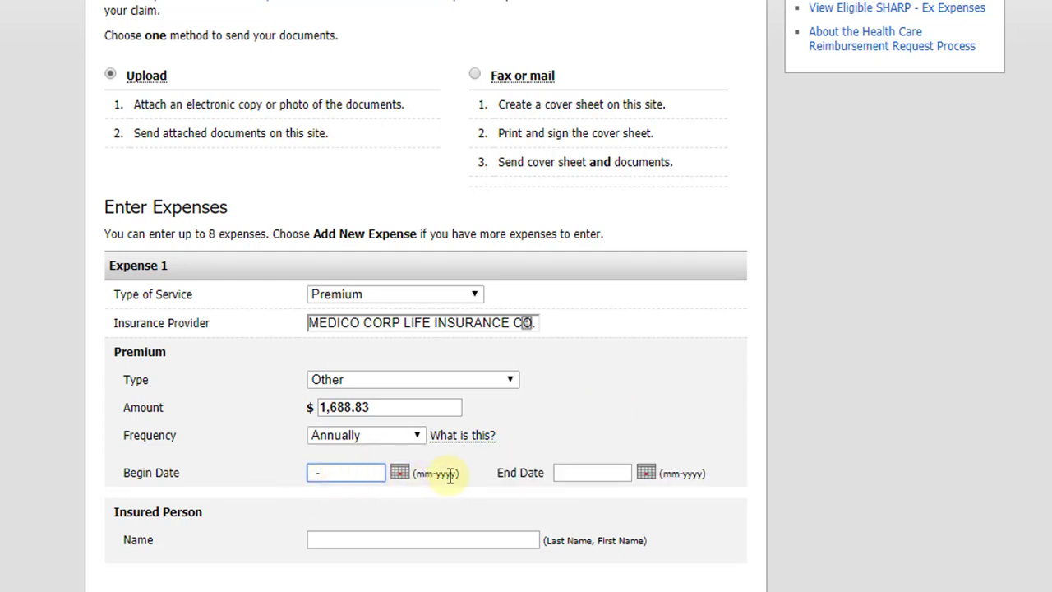
pyautogui.write('012018')
pyautogui.click(567, 470)
pyautogui.write('012019')
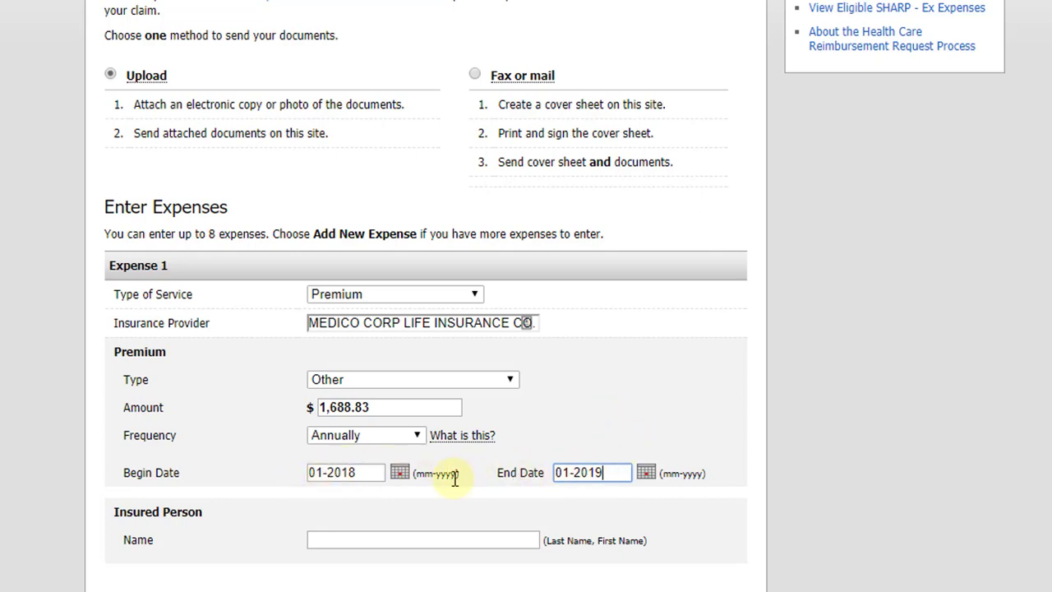
pyautogui.moveTo(413, 474); pyautogui.dragTo(457, 474)
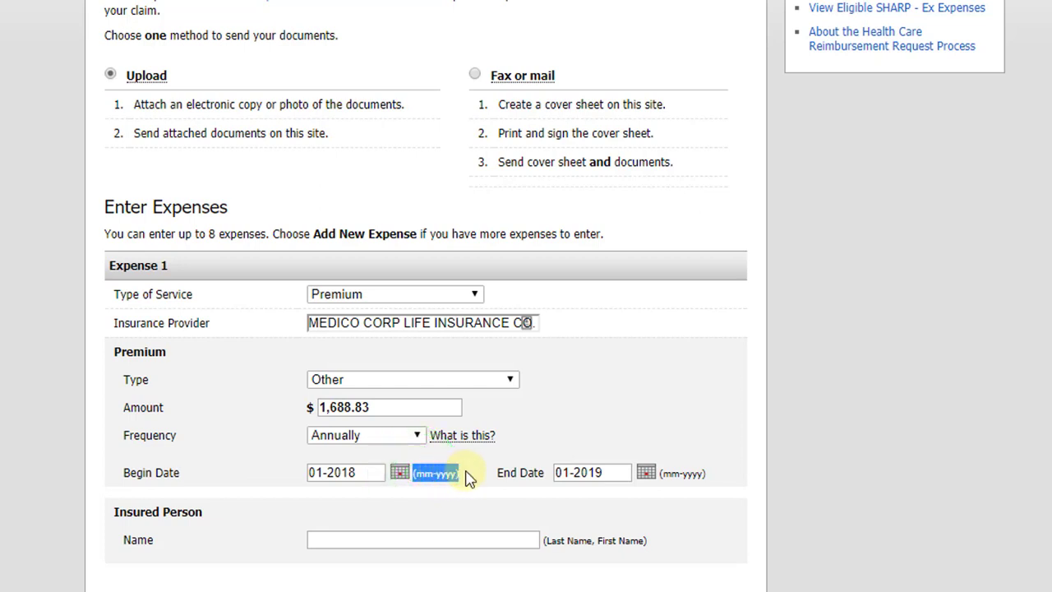
pyautogui.click(465, 471)
# Step: Enter the insured person's first name and choose the matching full name from the suggestions
pyautogui.click(385, 534)
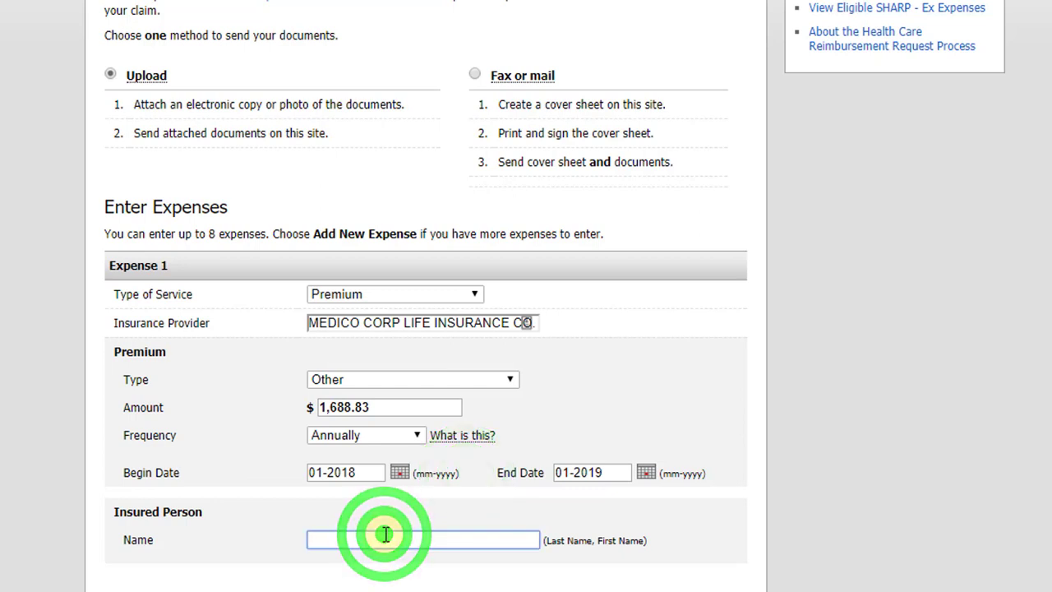
pyautogui.write('JUDY')
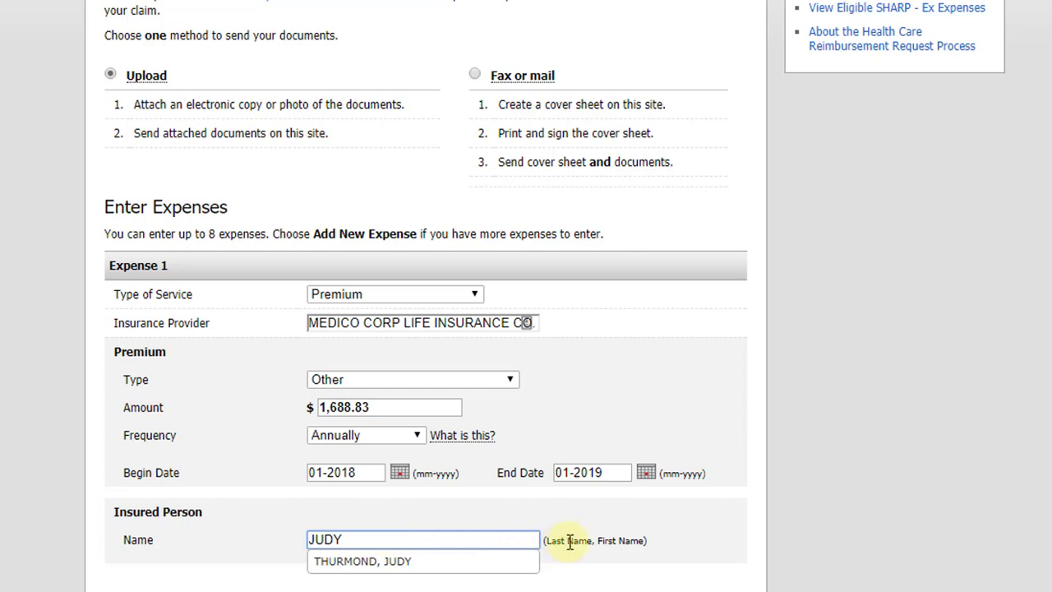
pyautogui.click(387, 564)
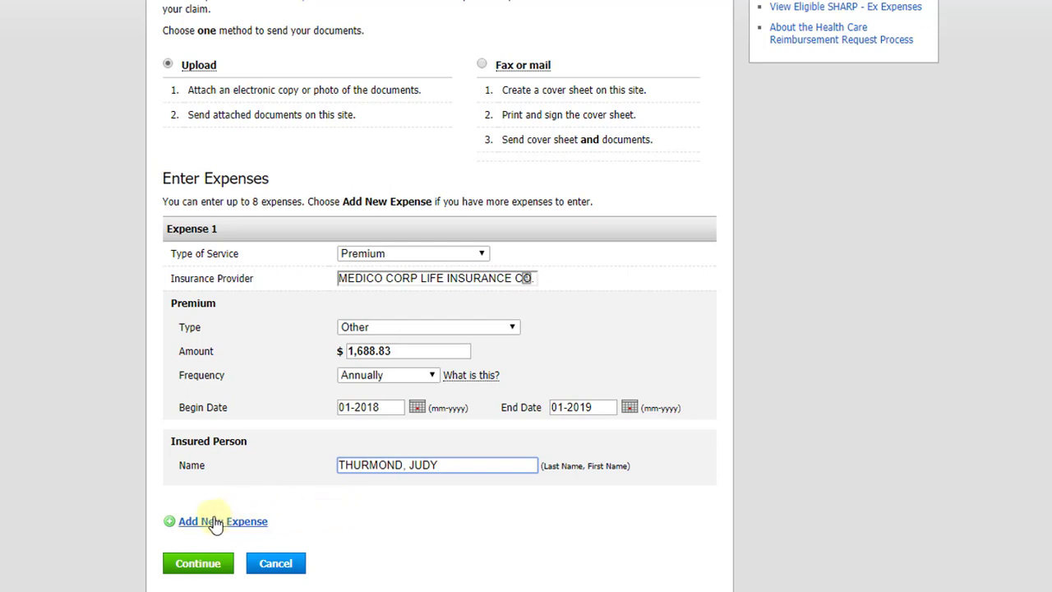
# Step: Add a second expense, view its type of service options, and delete that expense again
pyautogui.click(188, 525)
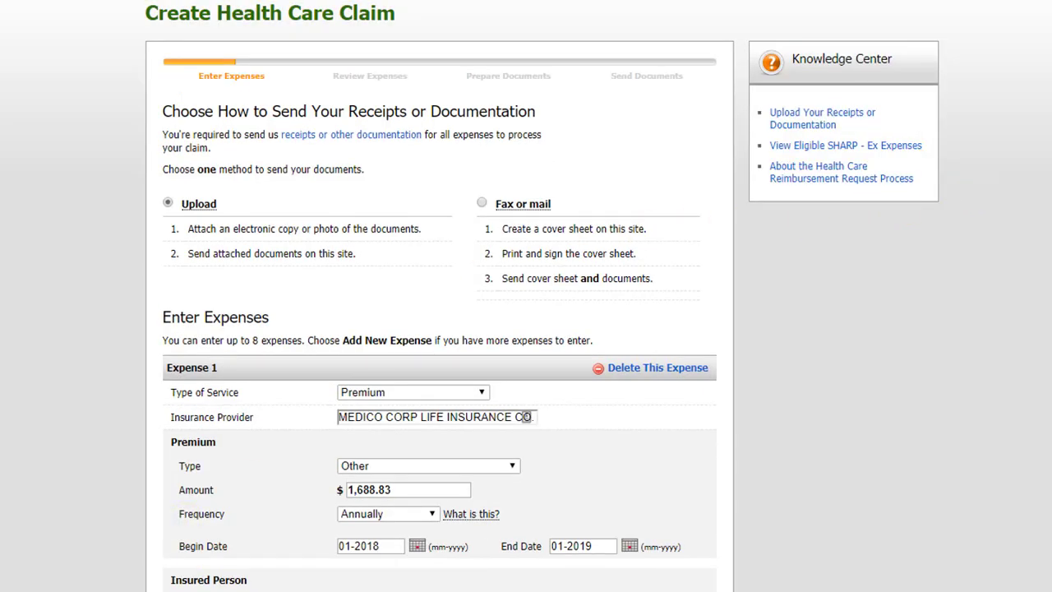
pyautogui.scroll(-3, 526, 296)
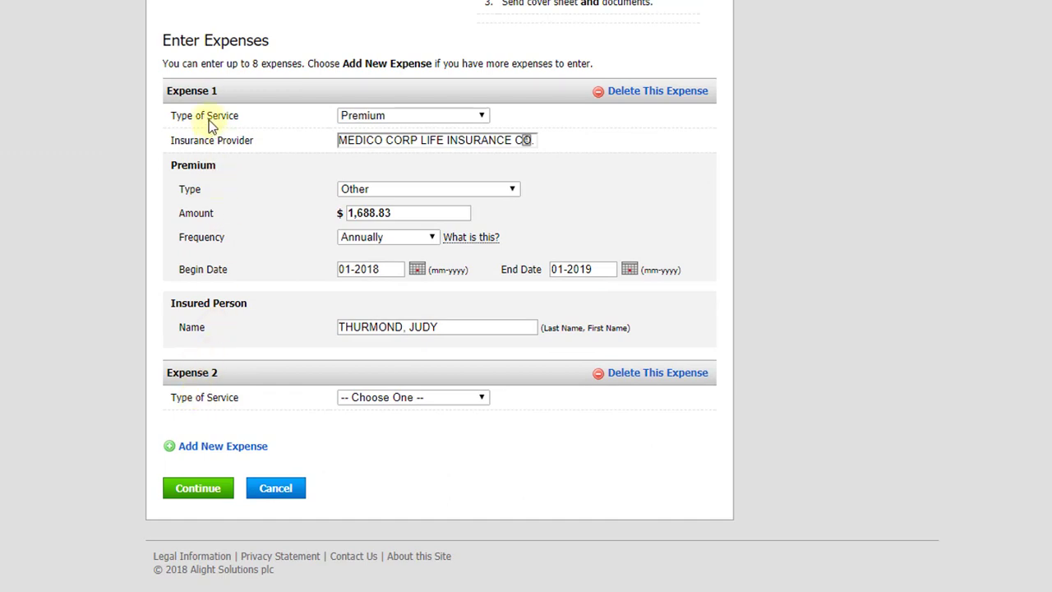
pyautogui.click(417, 397)
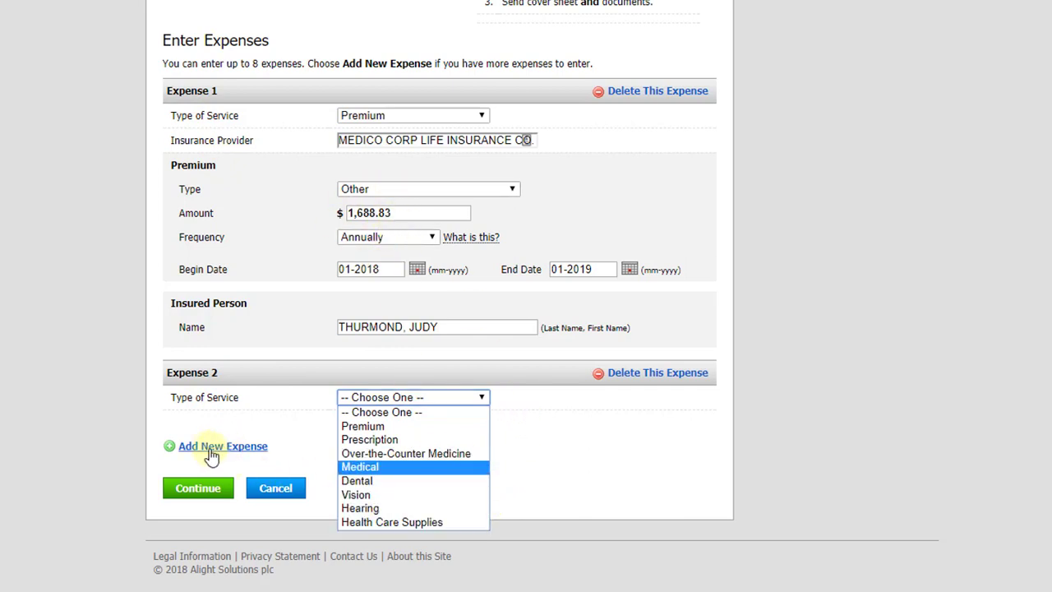
pyautogui.click(600, 425)
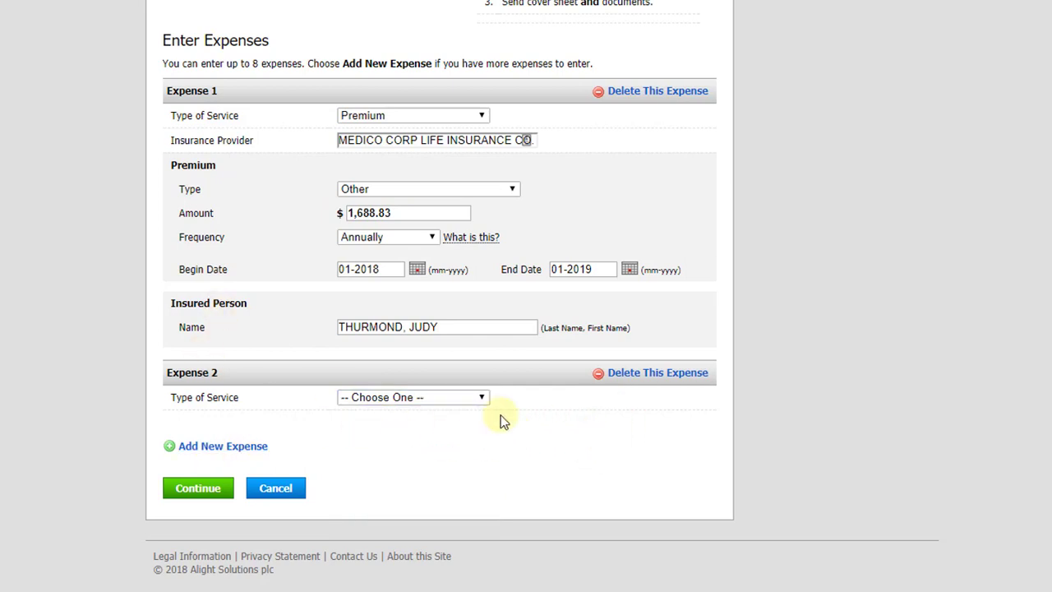
pyautogui.click(638, 376)
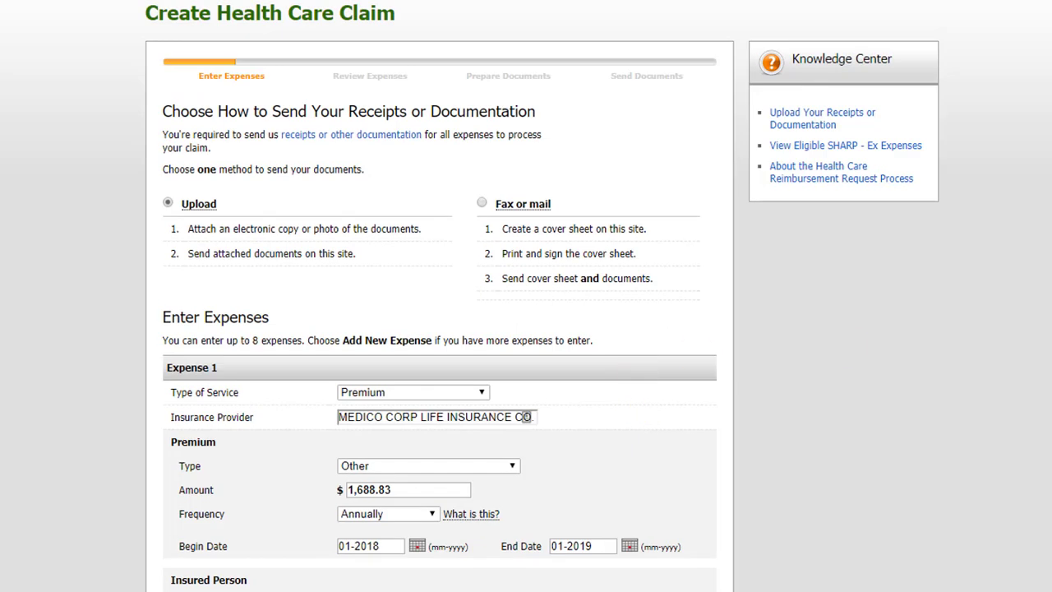
pyautogui.scroll(-3, 526, 417)
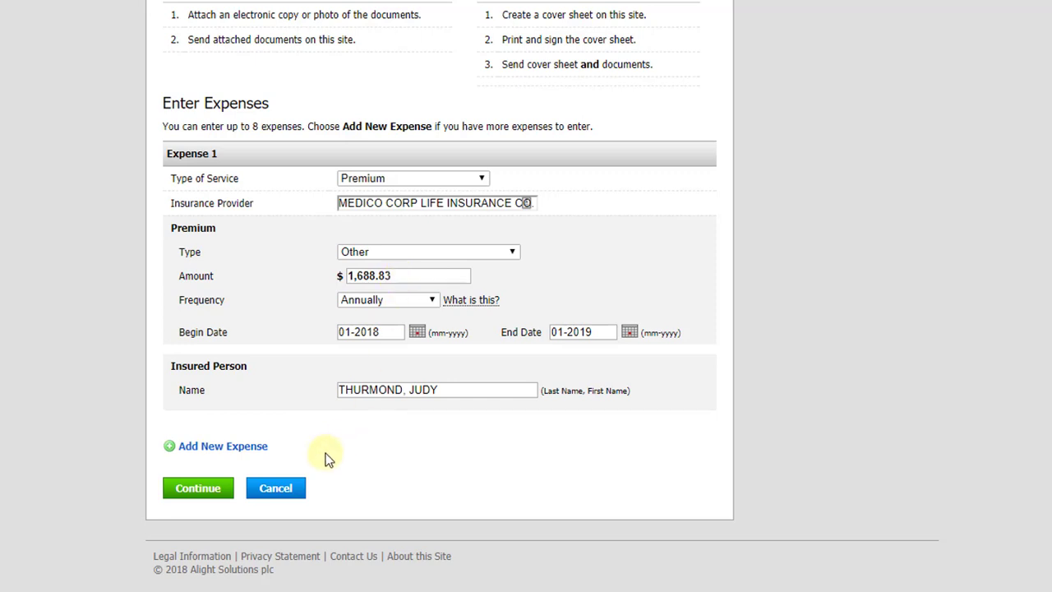
# Step: Continue with the entered expense through Review Expenses to the Upload Documents stage
pyautogui.click(202, 493)
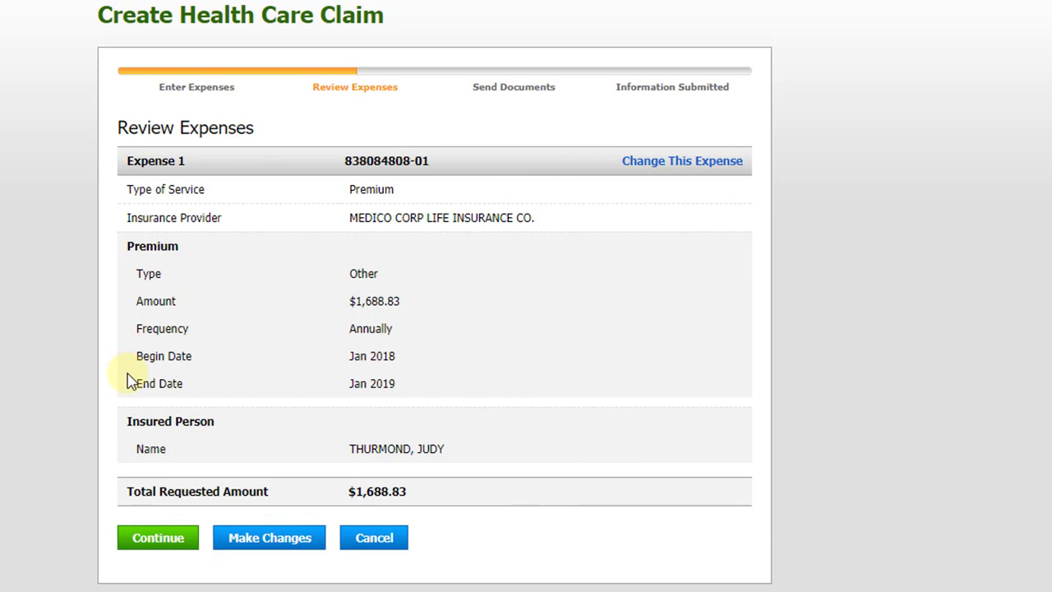
pyautogui.click(163, 541)
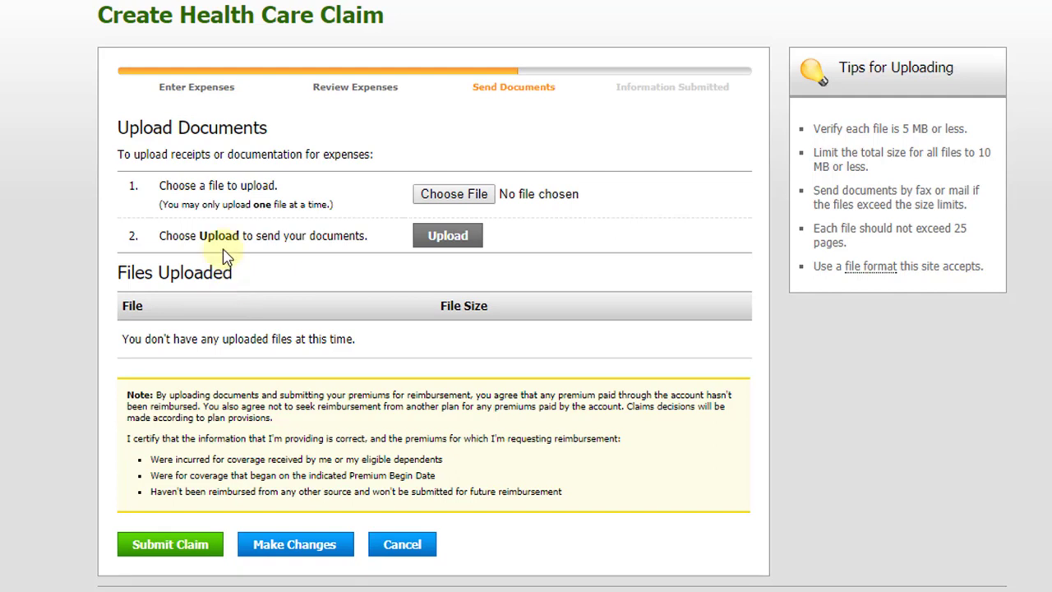
pyautogui.moveTo(118, 128); pyautogui.dragTo(257, 123)
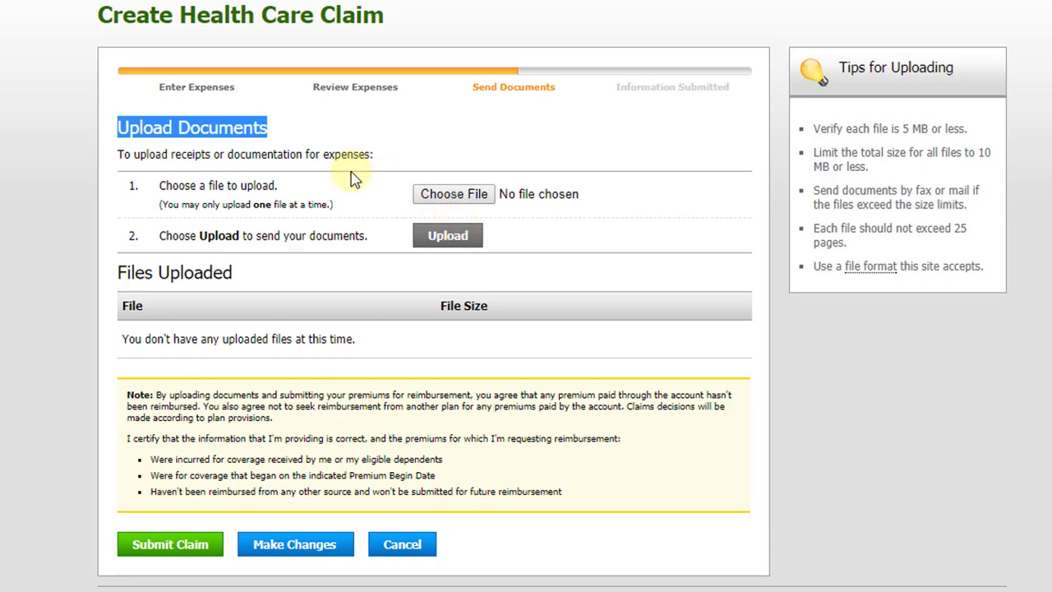
# Step: Choose the Medico Proof of Insurance 2018 PDF from the 2018 Medico Claim folder as the file to upload
pyautogui.click(444, 196)
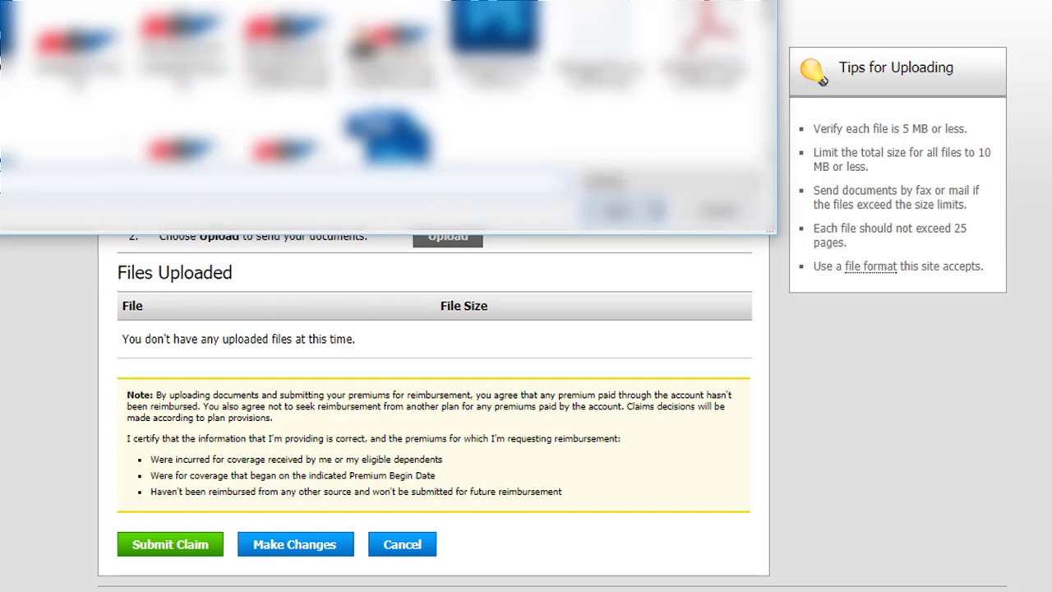
pyautogui.click(3, 68)
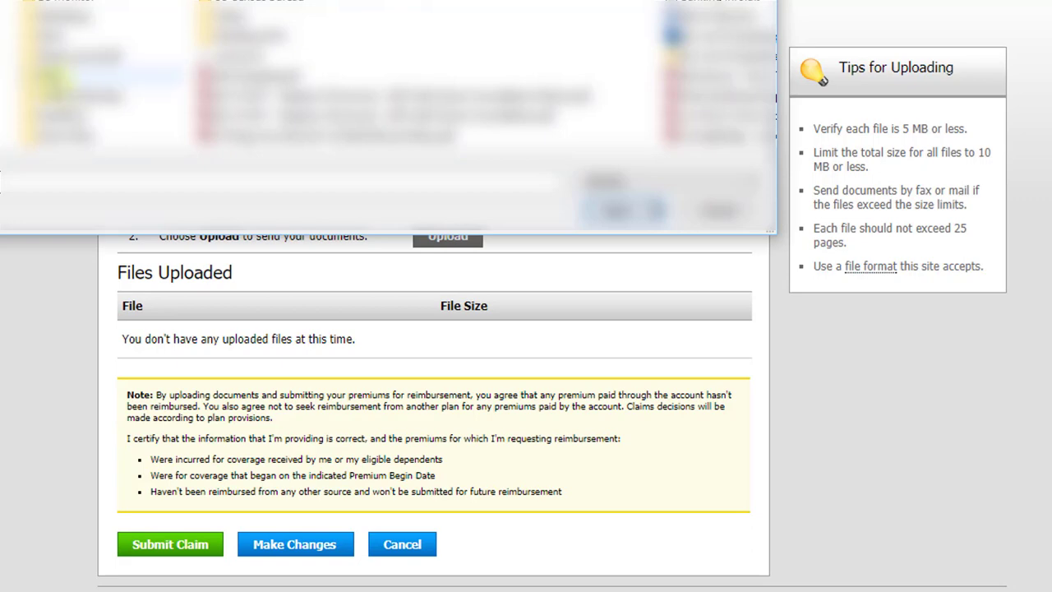
pyautogui.doubleClick(71, 2)
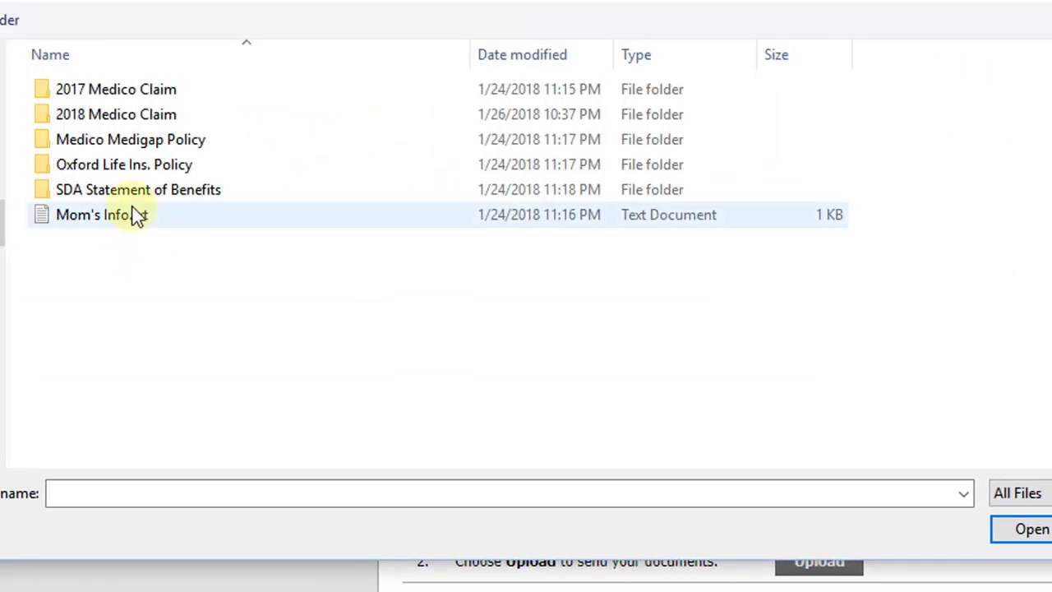
pyautogui.doubleClick(122, 122)
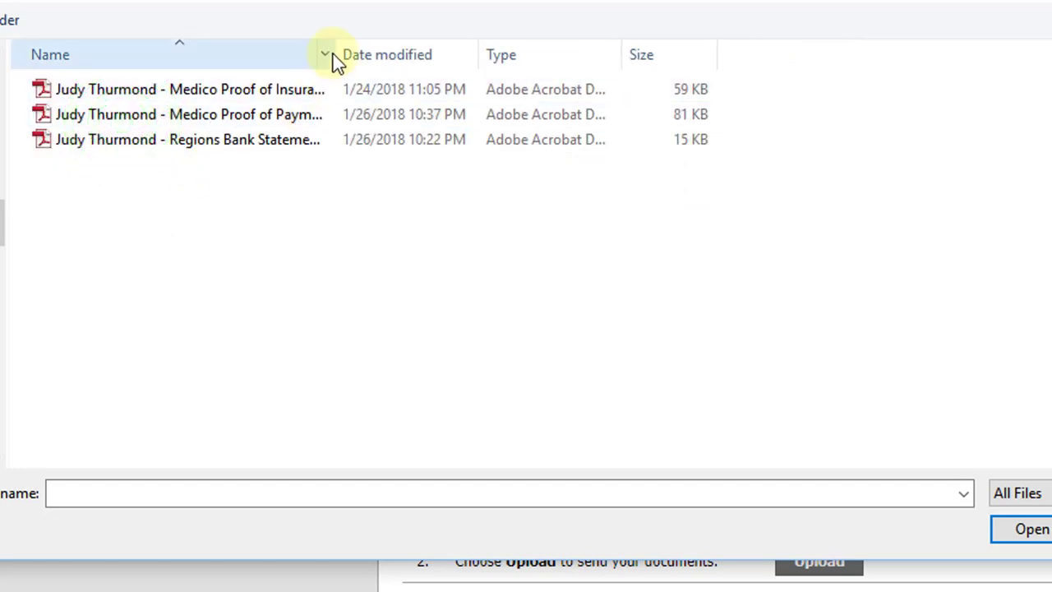
pyautogui.moveTo(340, 47); pyautogui.dragTo(484, 45)
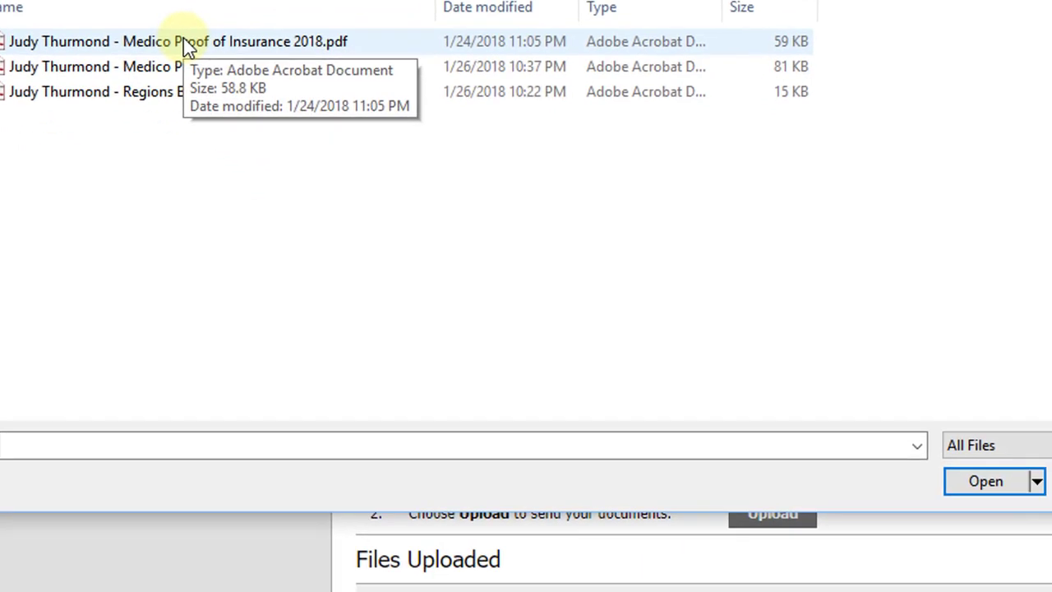
pyautogui.doubleClick(232, 90)
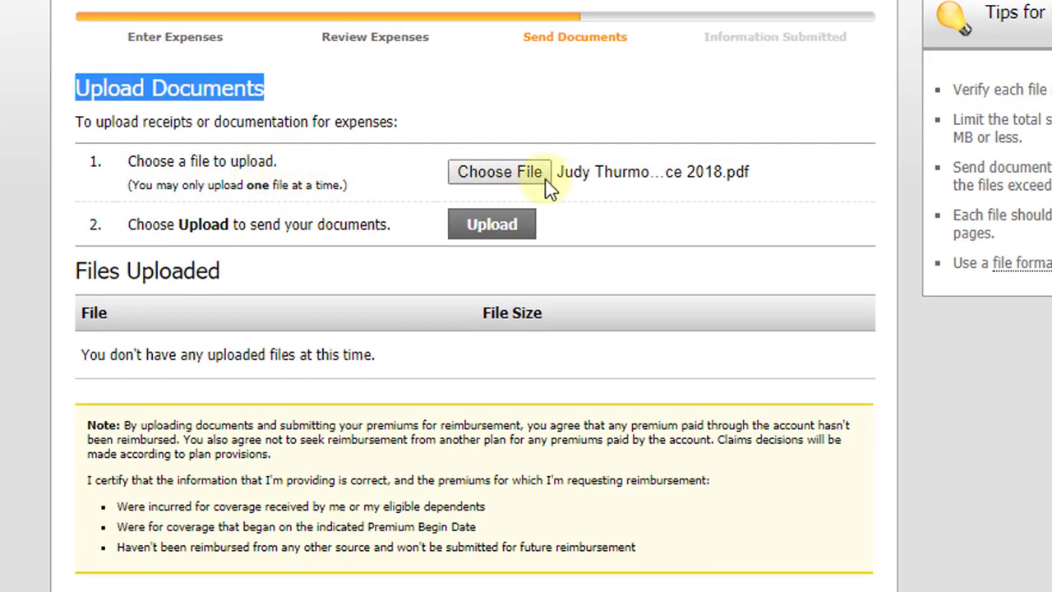
# Step: Clear the chosen file, select the Medico Proof of Insurance 2018 PDF again, and upload it to the claim
pyautogui.click(560, 176)
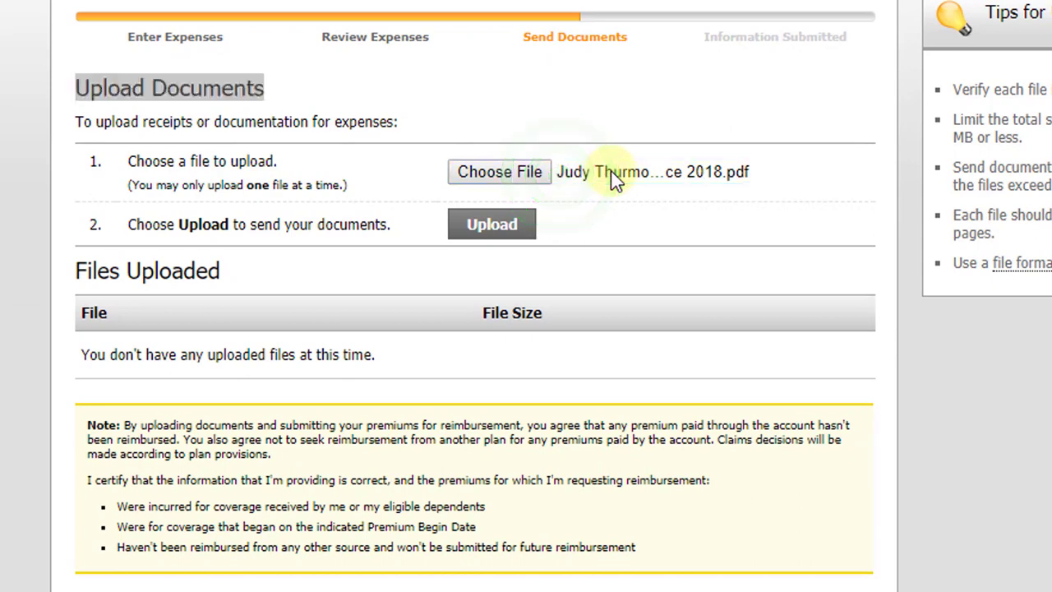
pyautogui.click(822, 194)
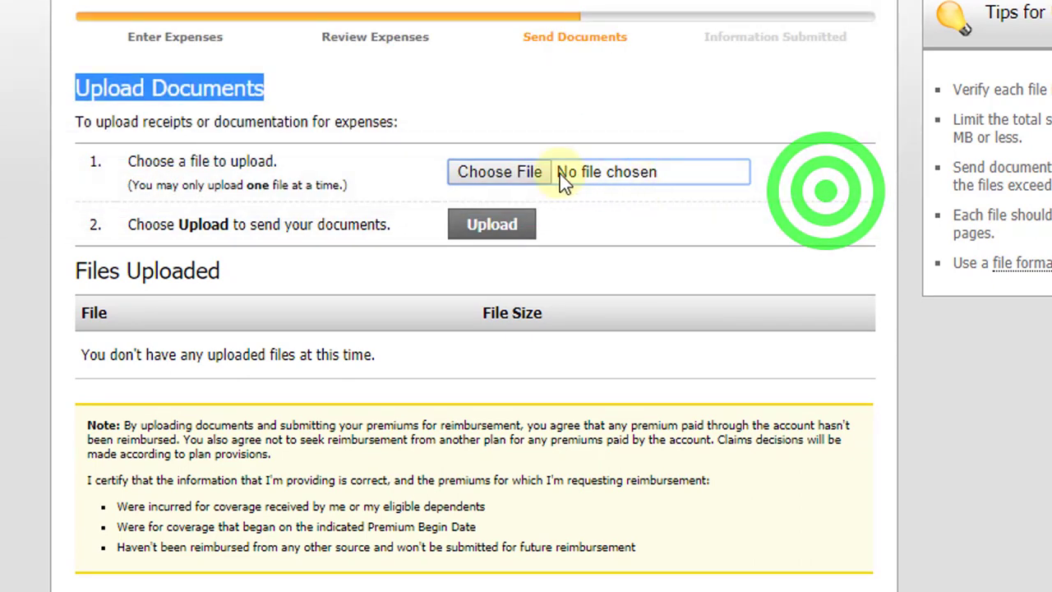
pyautogui.click(526, 171)
pyautogui.doubleClick(544, 2)
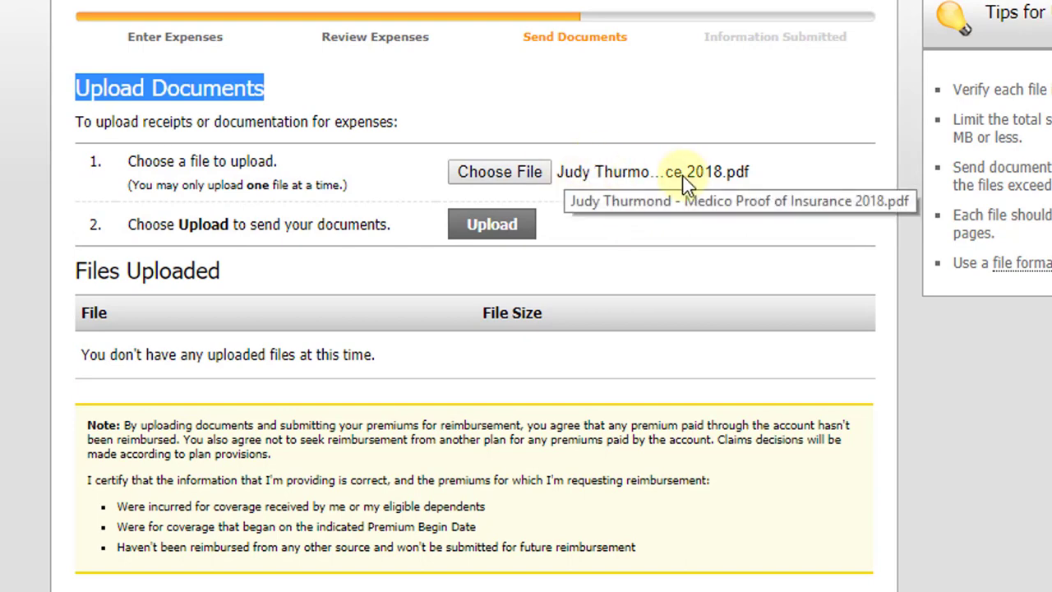
pyautogui.click(496, 229)
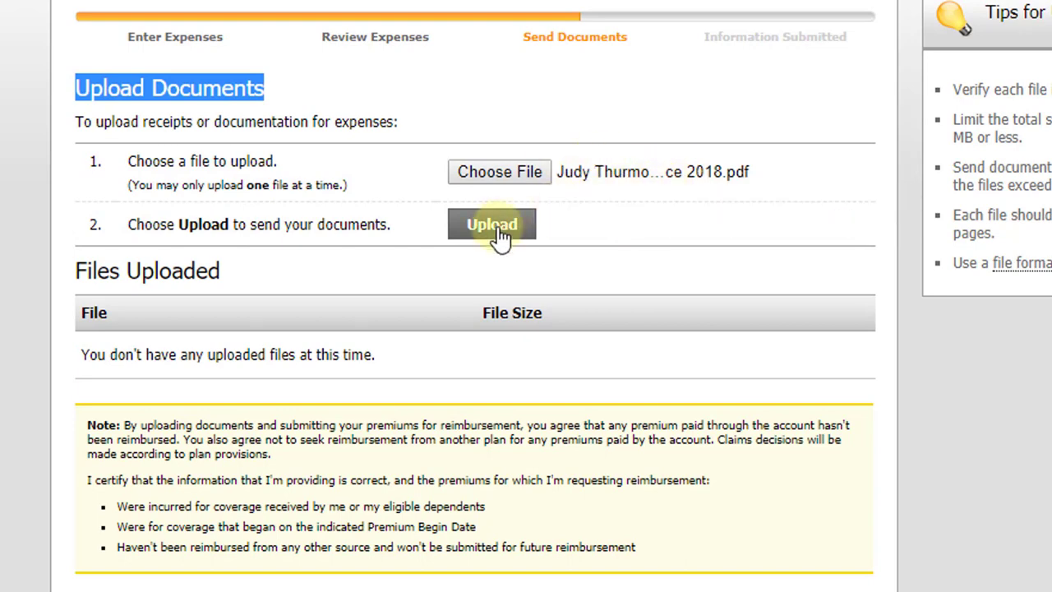
pyautogui.click(498, 230)
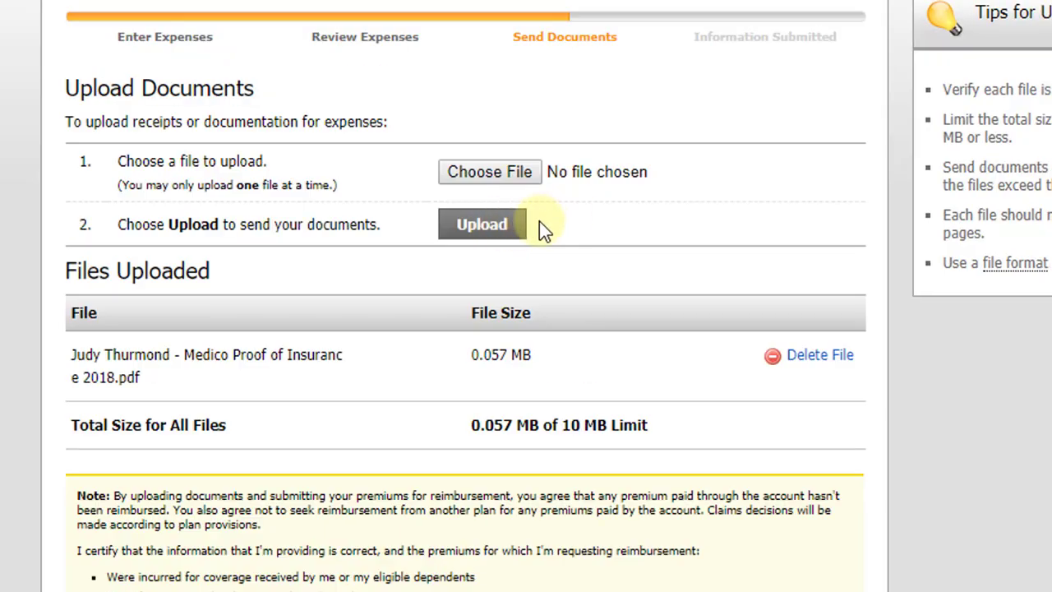
pyautogui.moveTo(72, 354); pyautogui.dragTo(189, 377)
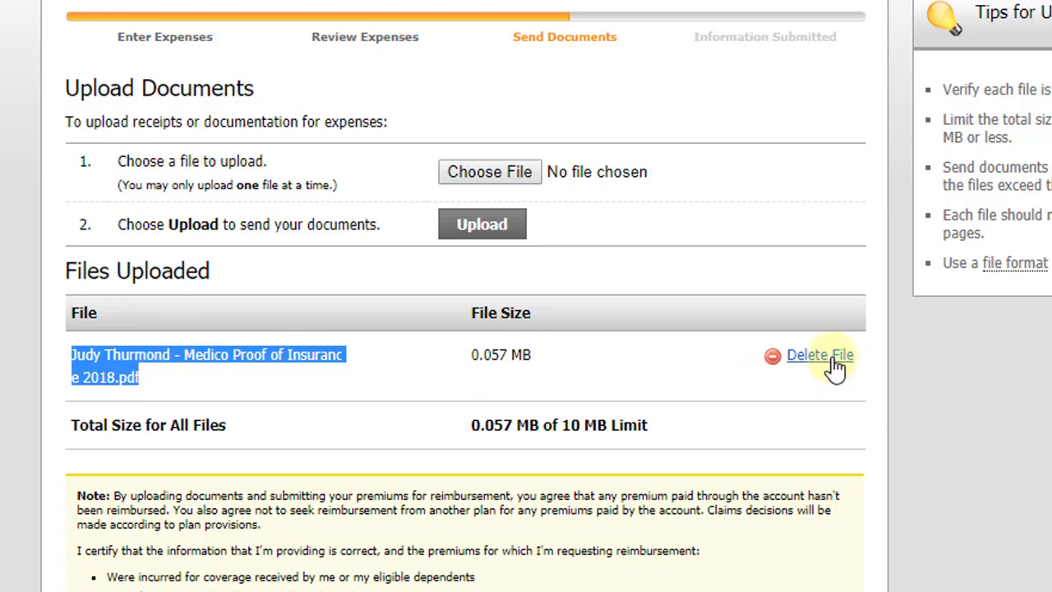
# Step: Upload the Medico Proof of Payment 2018 PDF to the claim and check the total size against the limit
pyautogui.click(483, 172)
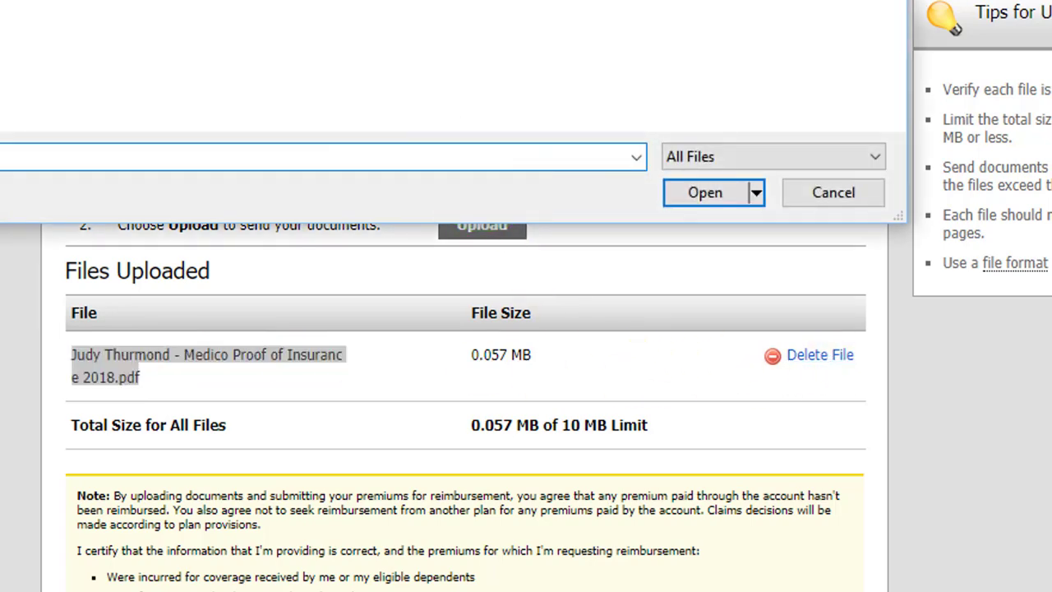
pyautogui.doubleClick(17, 3)
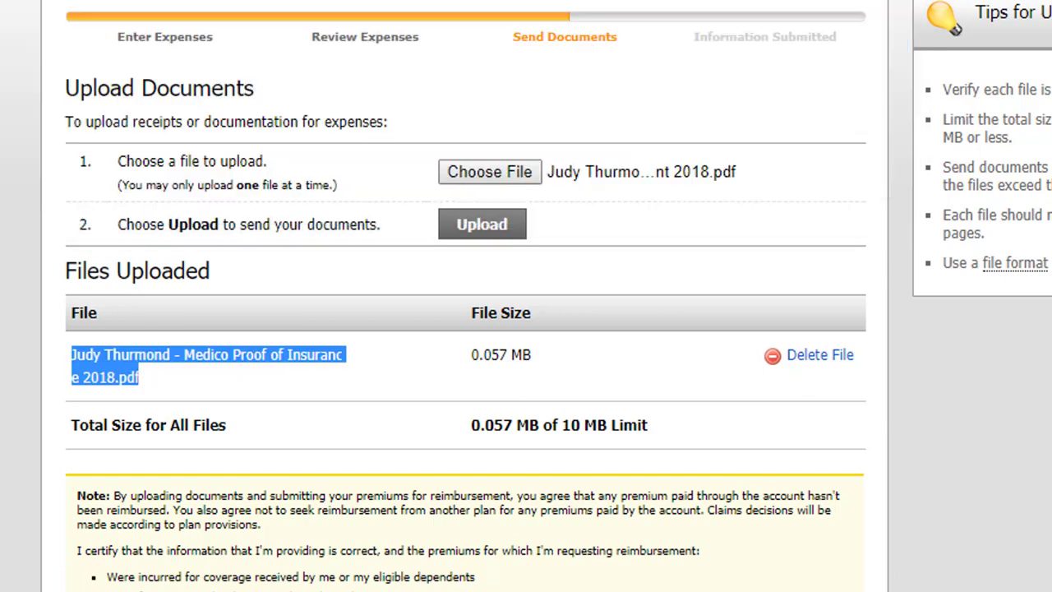
pyautogui.click(491, 227)
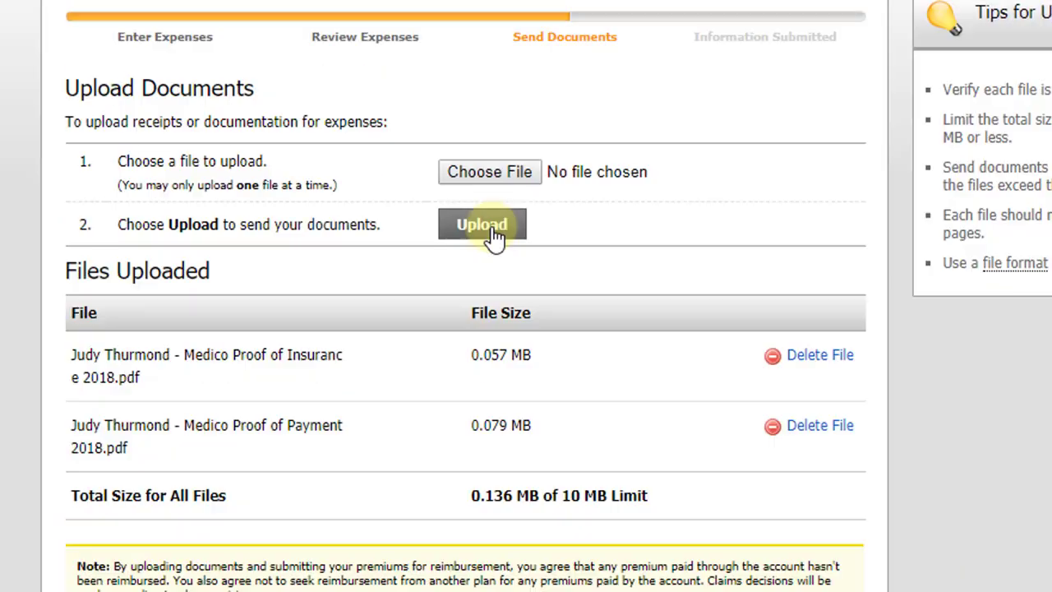
pyautogui.moveTo(74, 425); pyautogui.dragTo(339, 449)
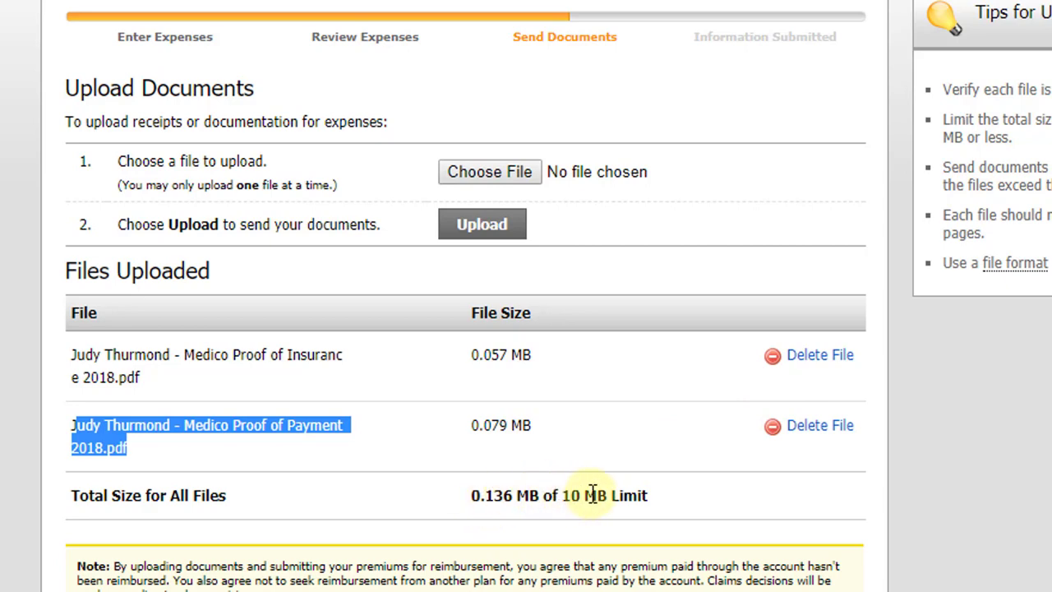
pyautogui.moveTo(71, 494); pyautogui.dragTo(657, 504)
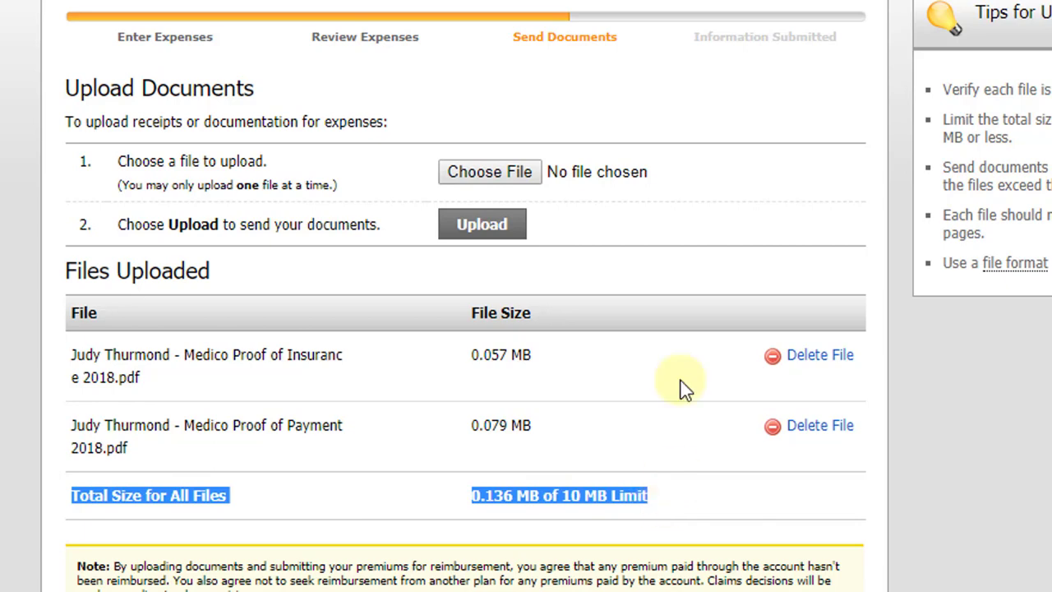
# Step: Add the Regions Bank Statement 2018 PDF to the claim's uploaded files
pyautogui.click(501, 173)
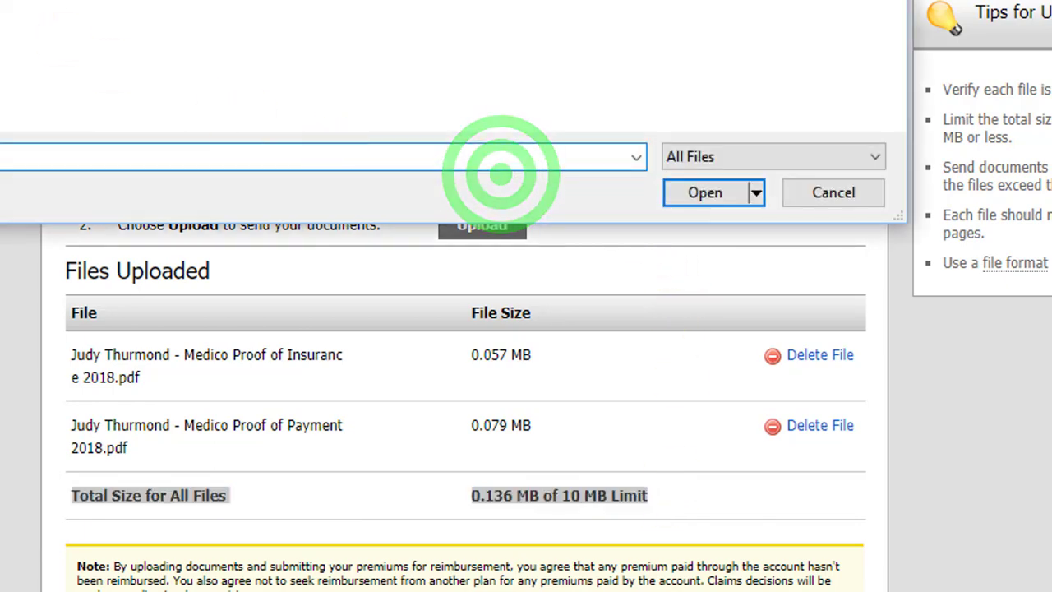
pyautogui.doubleClick(1, 16)
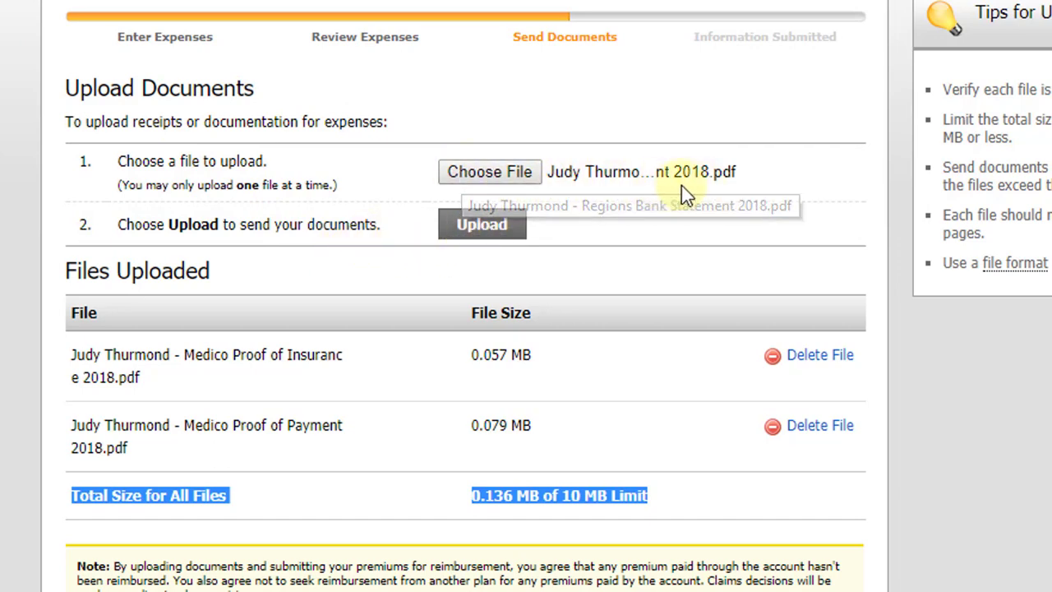
pyautogui.click(477, 224)
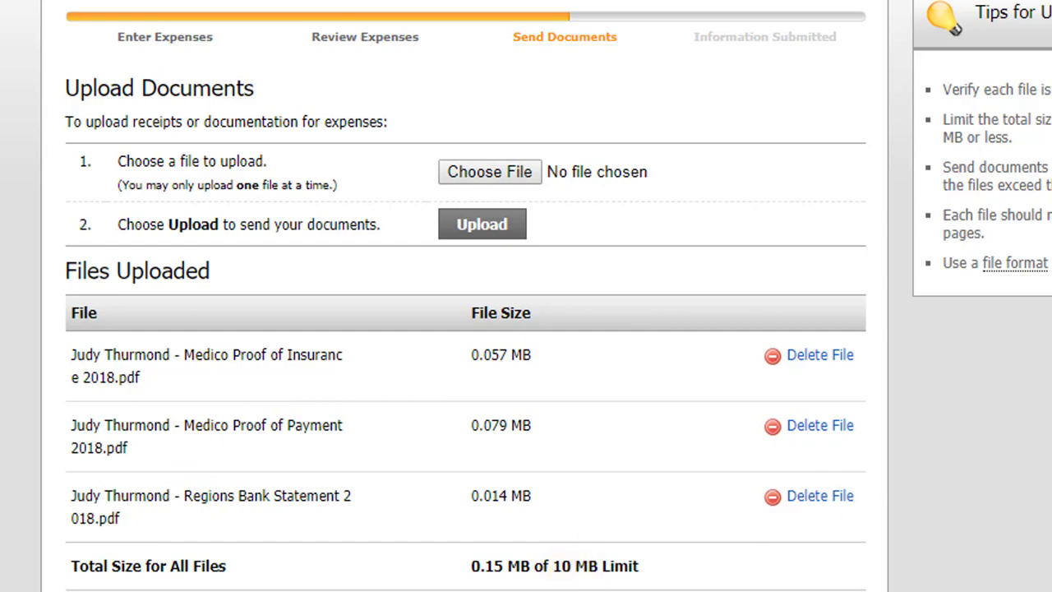
pyautogui.scroll(-1, 526, 296)
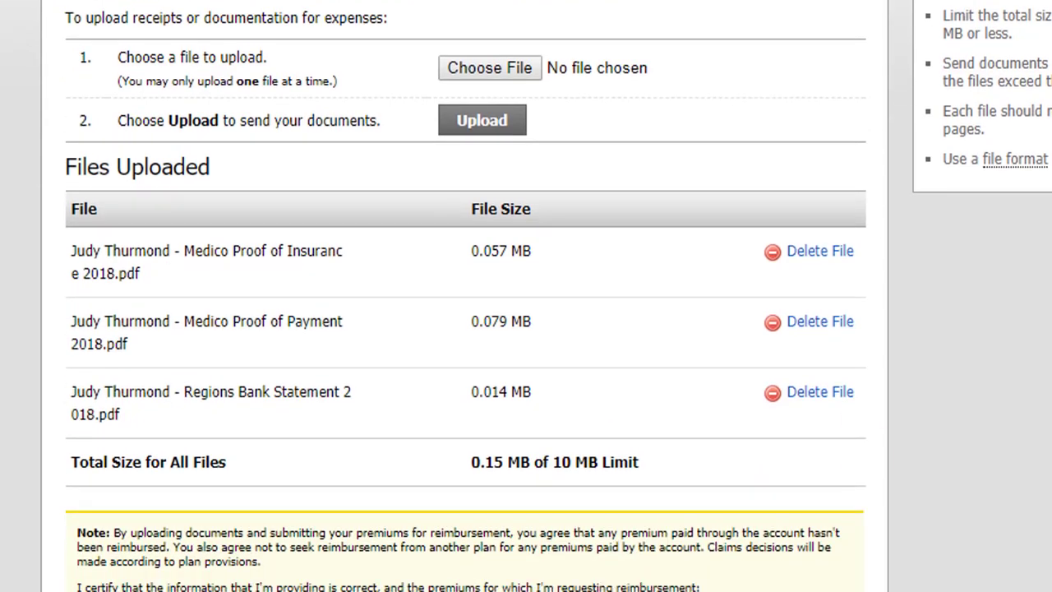
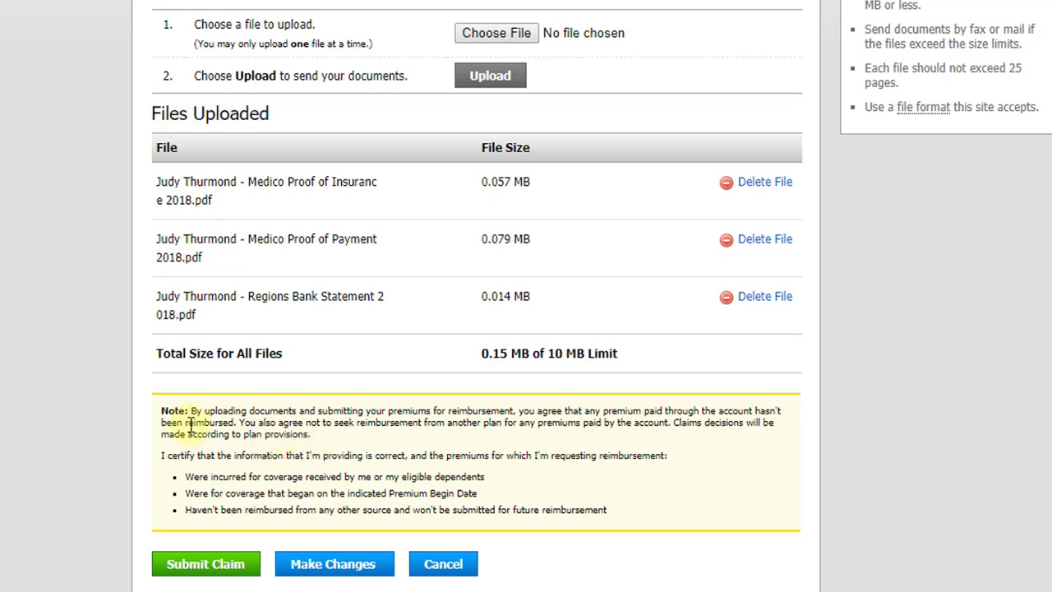
# Step: Read through the reimbursement certification note and submit the claim
pyautogui.click(161, 414)
pyautogui.moveTo(161, 415); pyautogui.dragTo(625, 514)
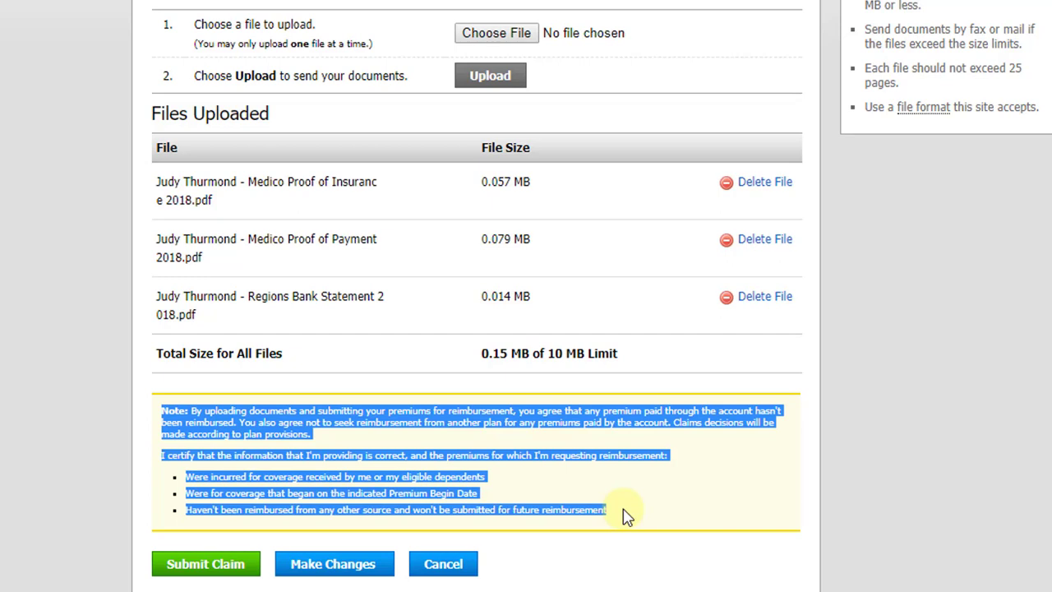
pyautogui.click(624, 511)
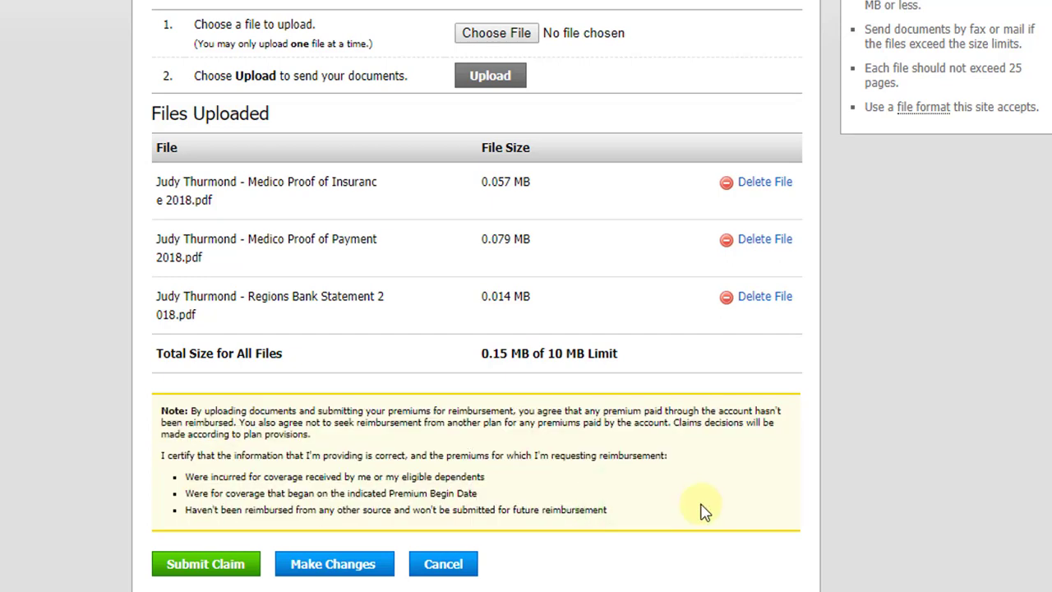
pyautogui.click(224, 568)
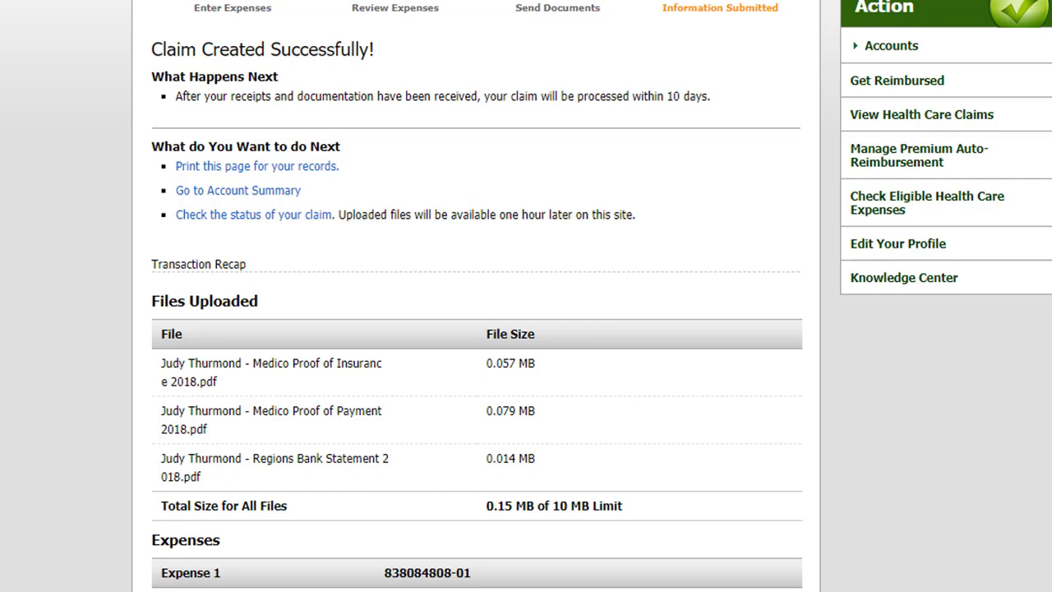
# Step: Review the claim confirmation's follow-up options, uploaded files, expense details and total requested amount
pyautogui.scroll(-1, 476, 329)
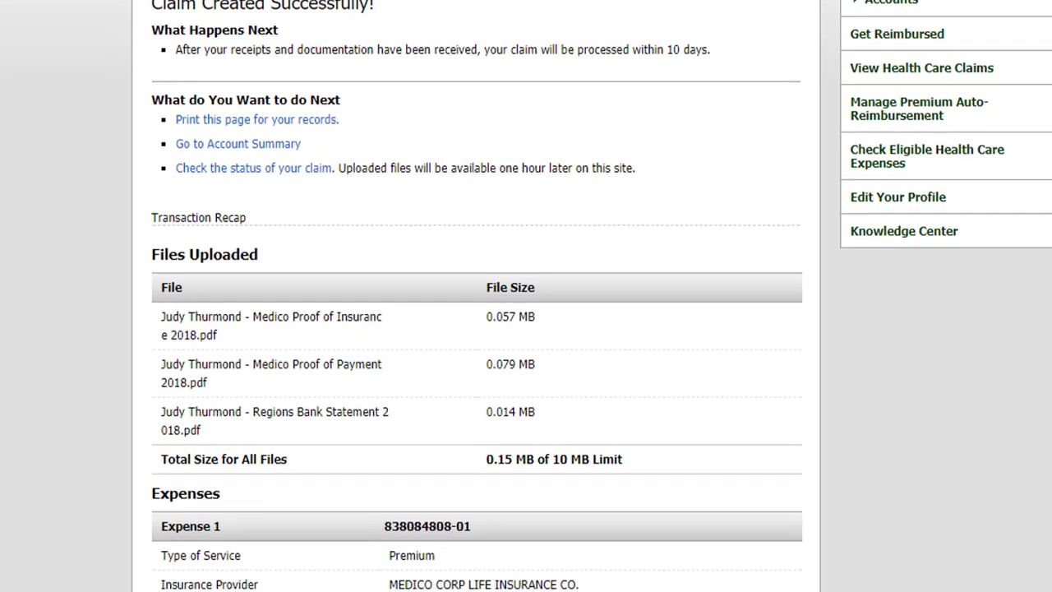
pyautogui.scroll(-1, 477, 329)
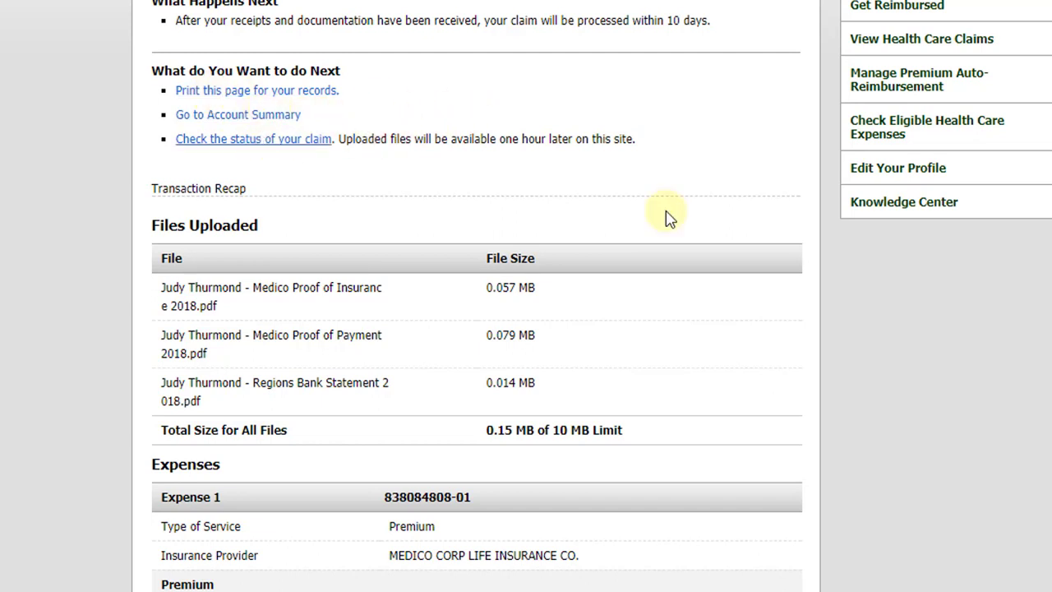
pyautogui.scroll(-4, 526, 296)
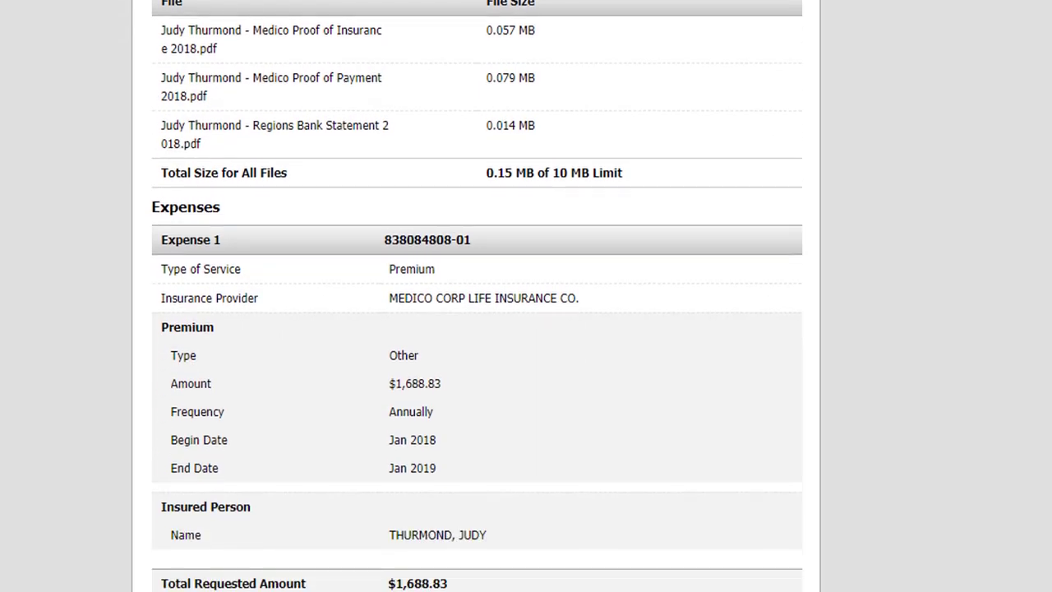
pyautogui.scroll(1, 525, 295)
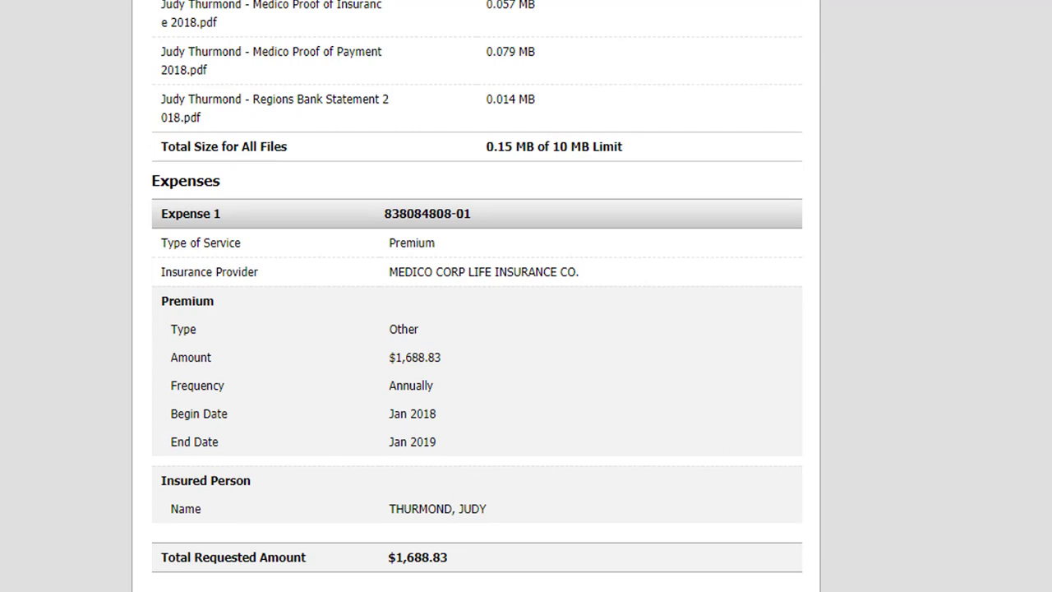
pyautogui.scroll(3, 477, 296)
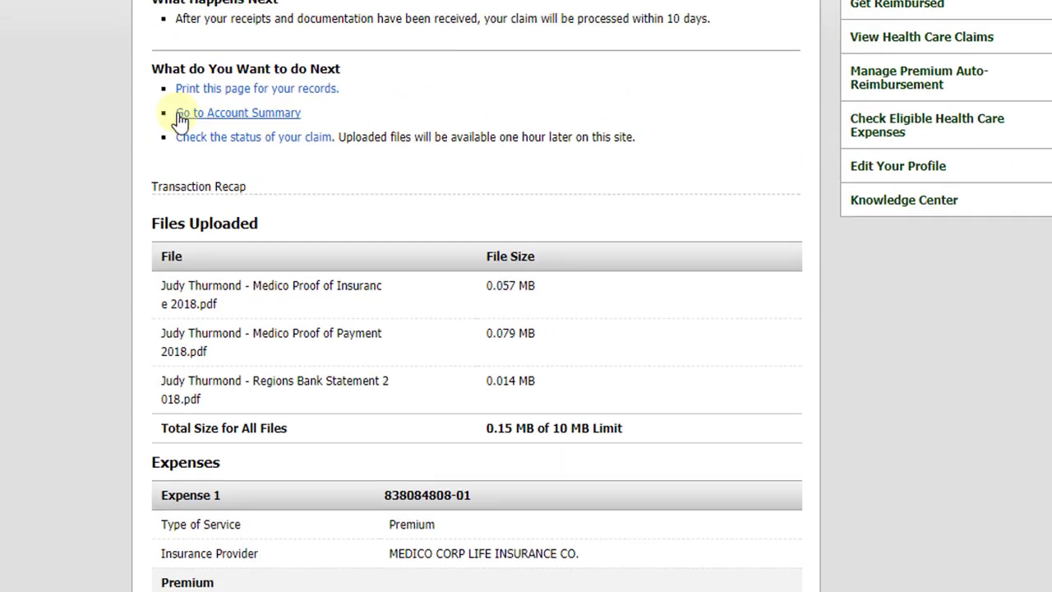
# Step: Check the status of the submitted claim and compare its status and paid amount with the WellCare Classic (PDP) claim
pyautogui.click(224, 145)
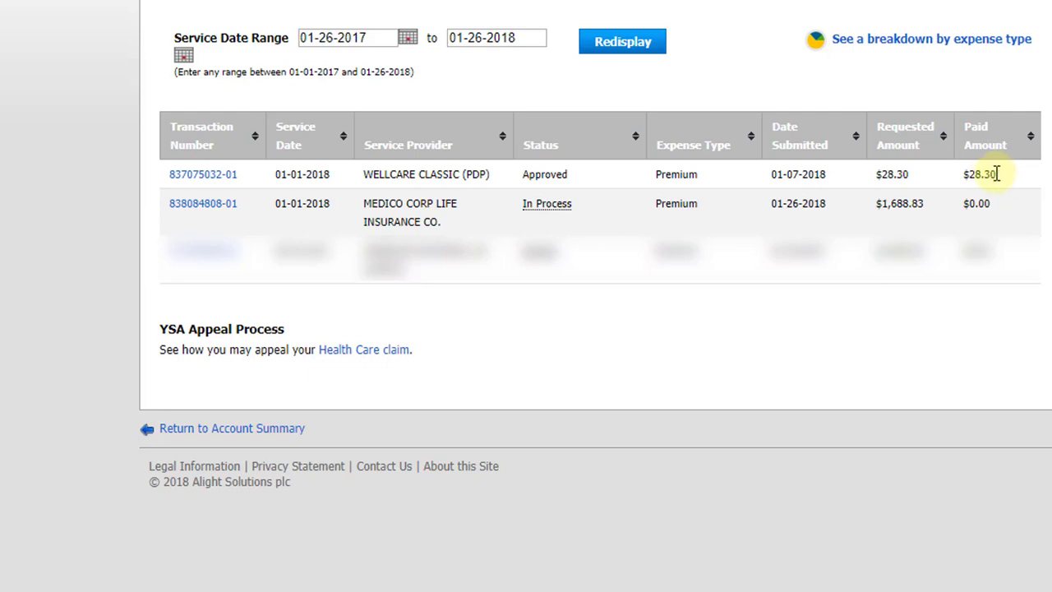
pyautogui.moveTo(995, 175); pyautogui.dragTo(967, 180)
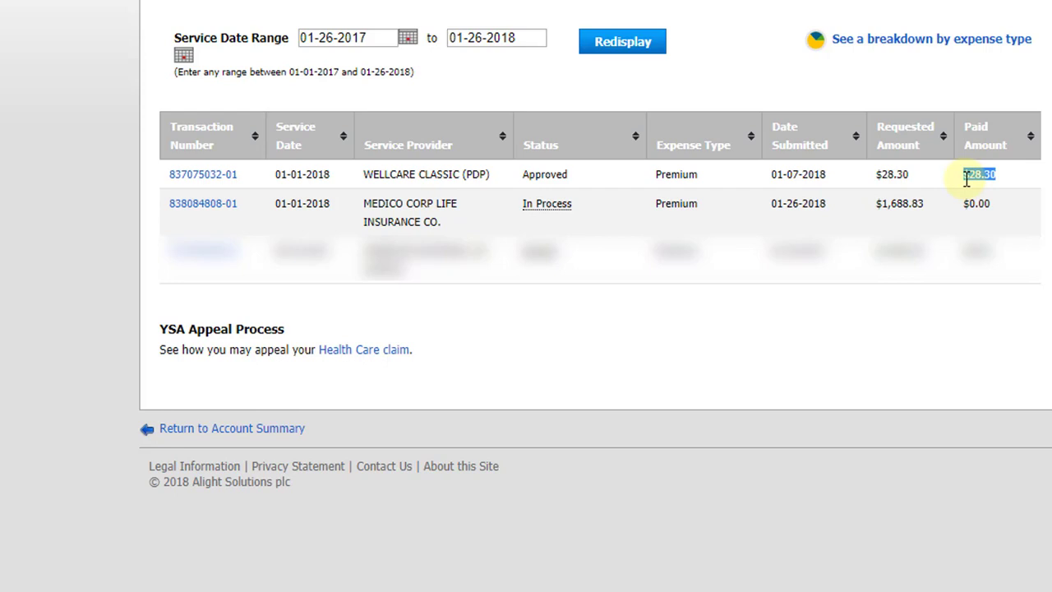
pyautogui.click(987, 174)
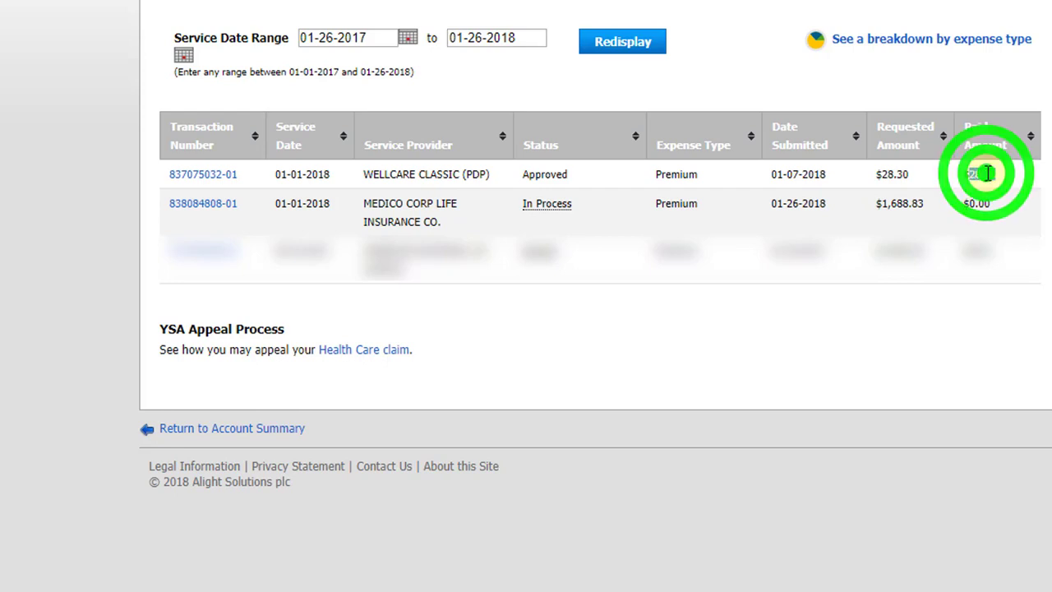
pyautogui.doubleClick(987, 173)
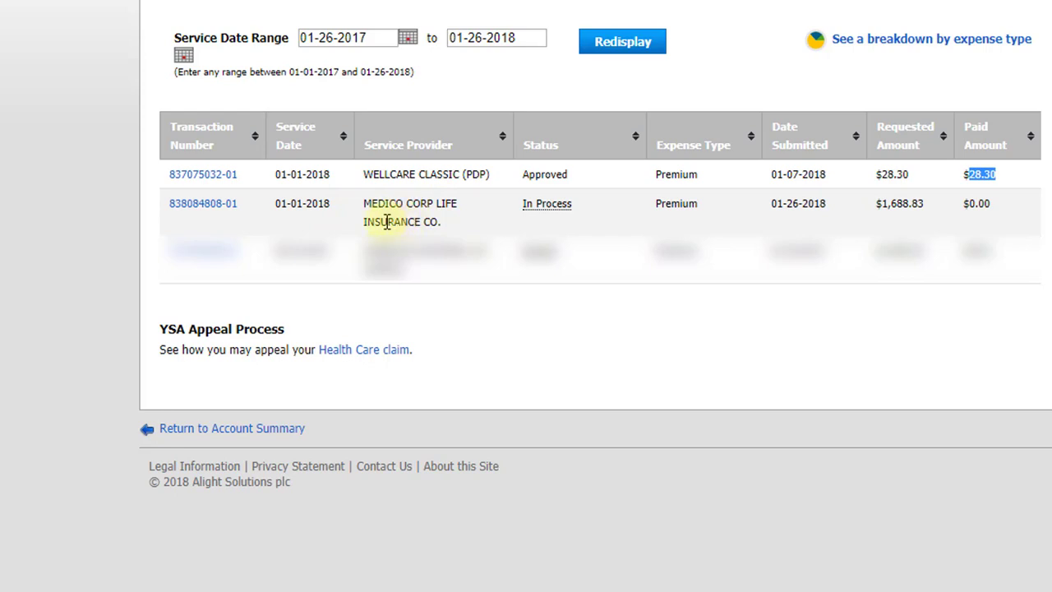
pyautogui.moveTo(526, 207)
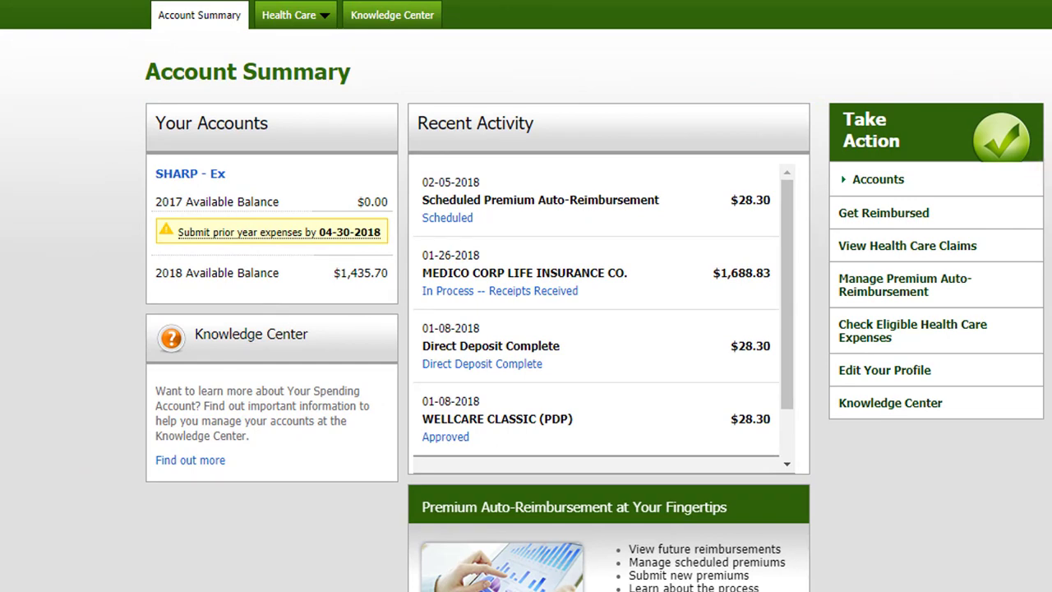
# Step: Open the Knowledge Center from the Account Summary page
pyautogui.click(315, 25)
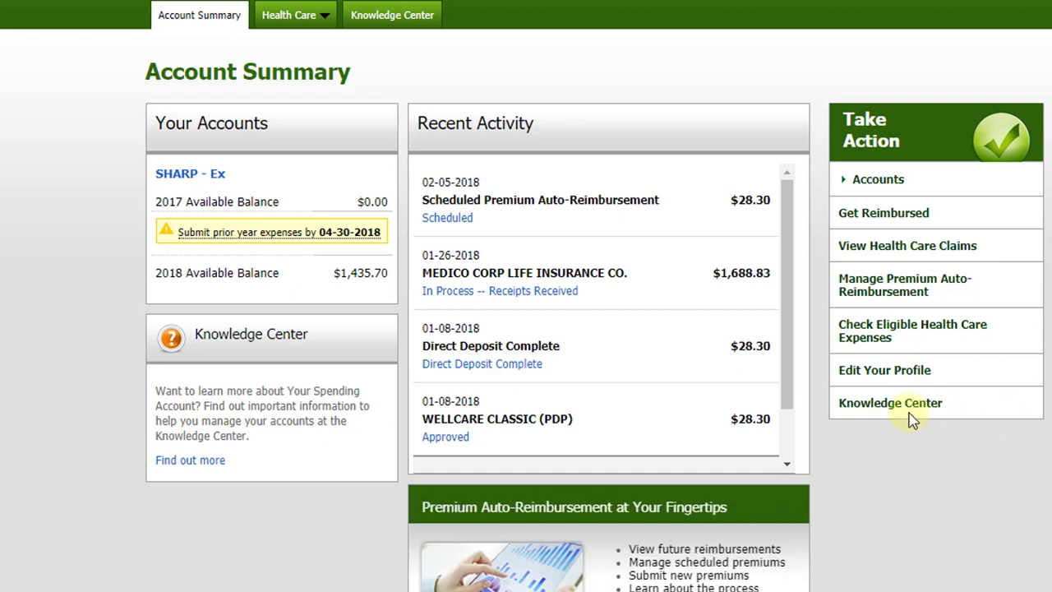
pyautogui.click(366, 14)
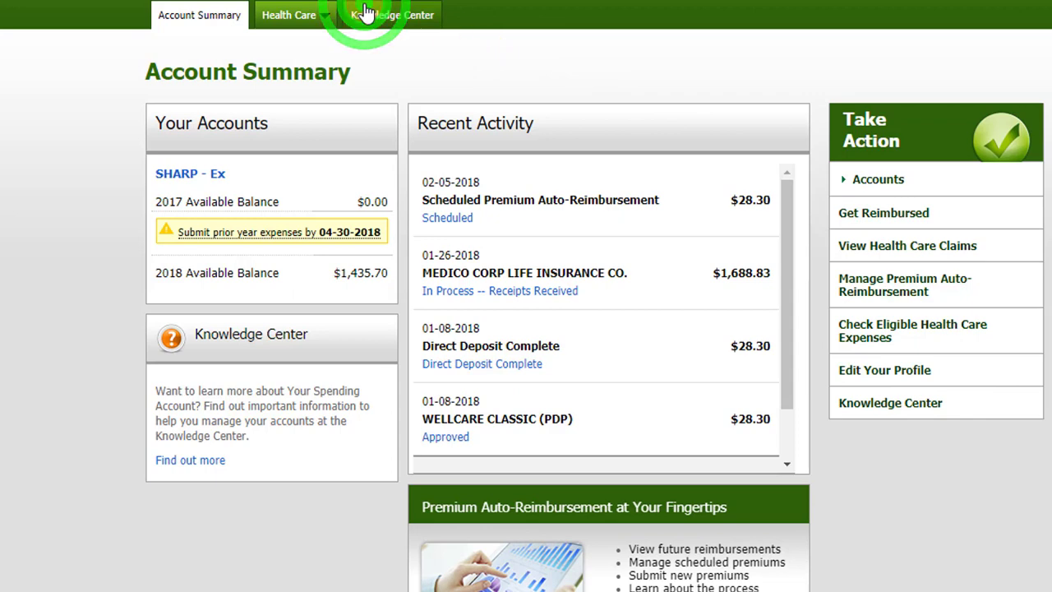